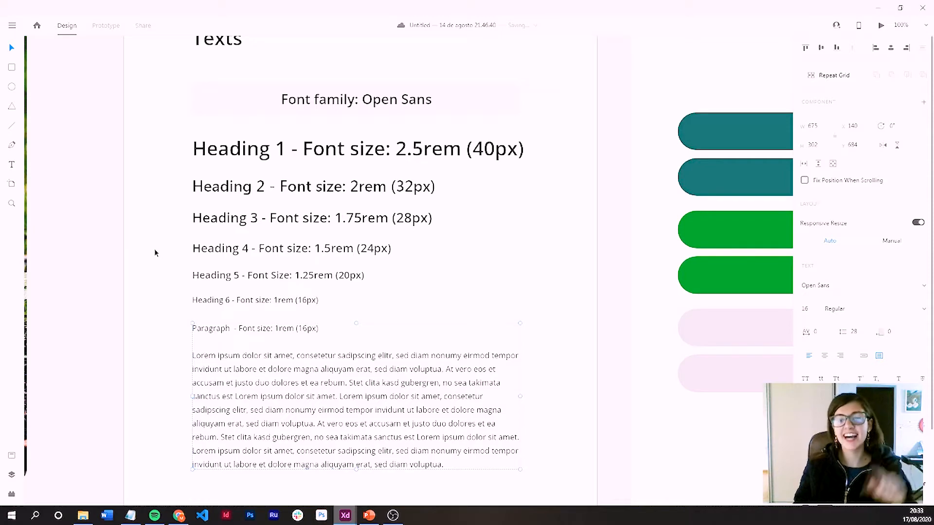
# - Save all the heading and paragraph texts on the Web 1920 – 1 artboard as character styles in the document assets
pyautogui.click(537, 263)
pyautogui.hotkey('ctrl', '-')
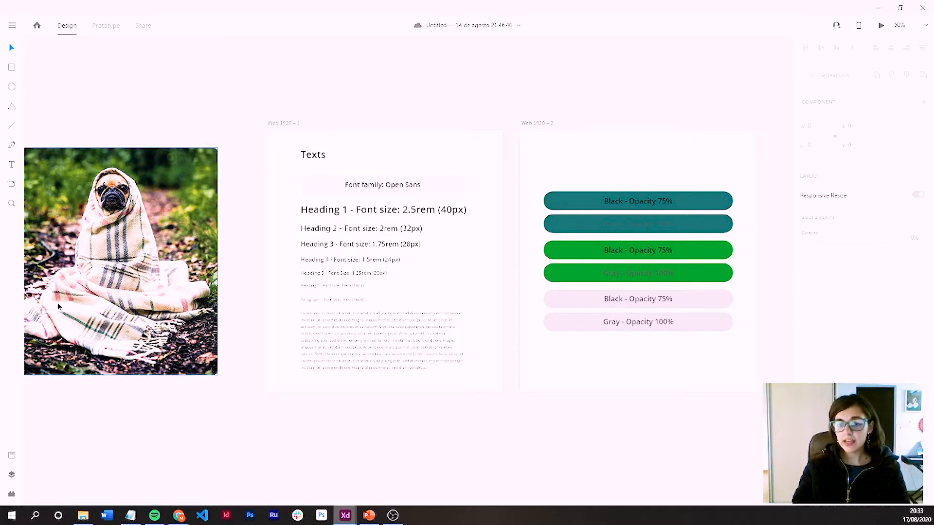
pyautogui.click(10, 459)
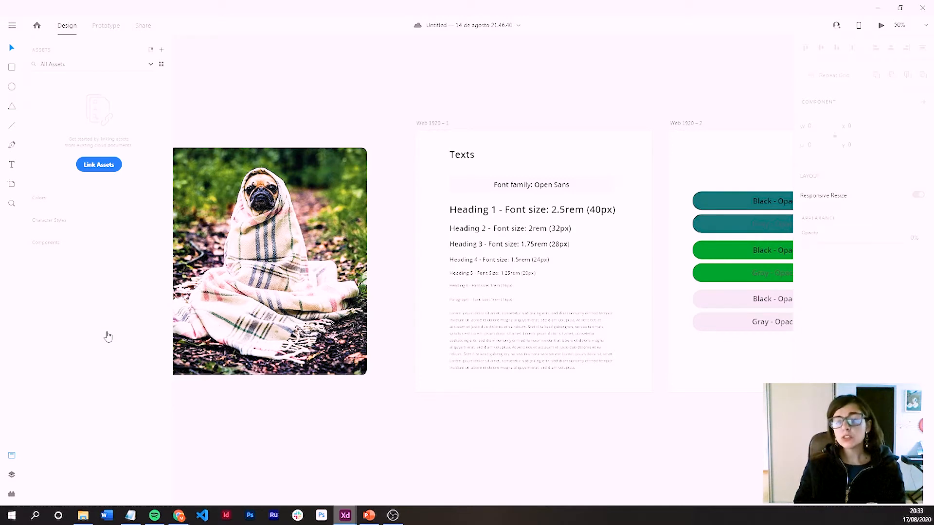
pyautogui.click(560, 363)
pyautogui.click(573, 407)
pyautogui.moveTo(549, 391); pyautogui.dragTo(424, 403)
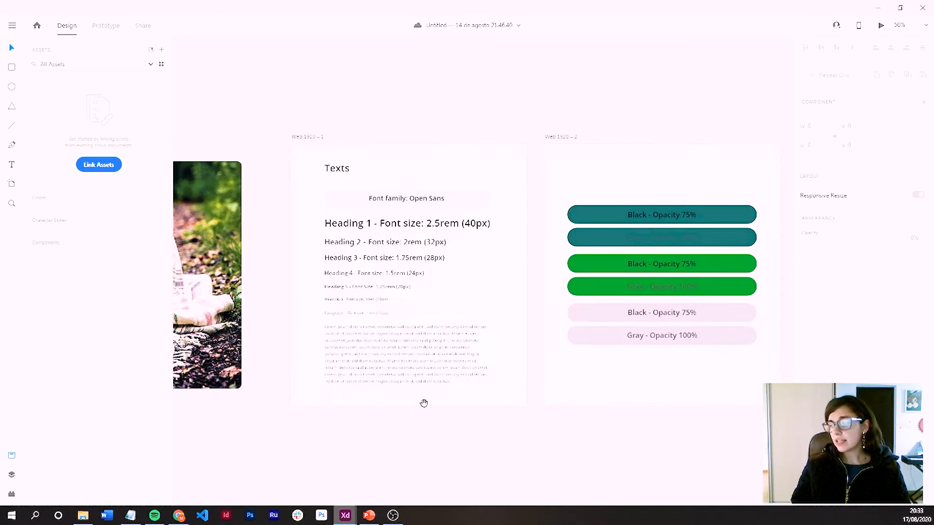
pyautogui.moveTo(303, 220); pyautogui.dragTo(294, 355)
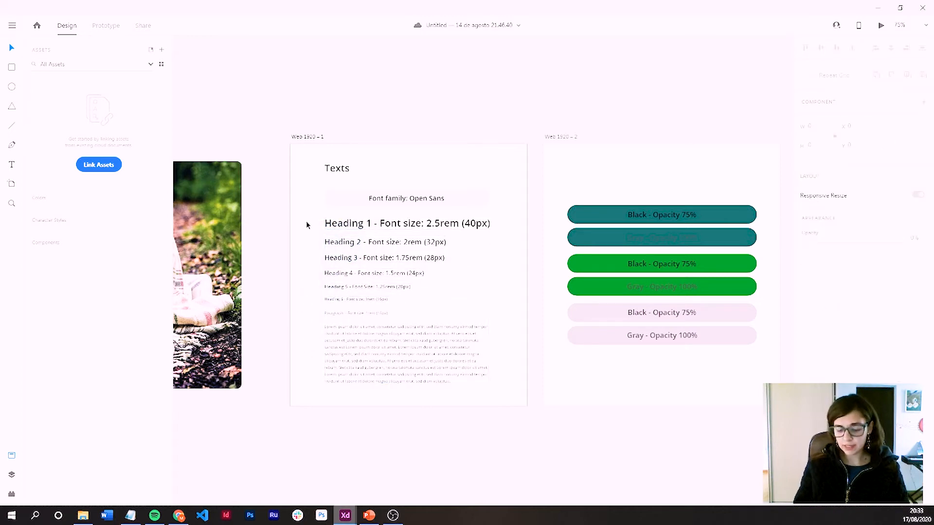
pyautogui.hotkey('ctrl', '+')
pyautogui.moveTo(210, 194); pyautogui.dragTo(301, 392)
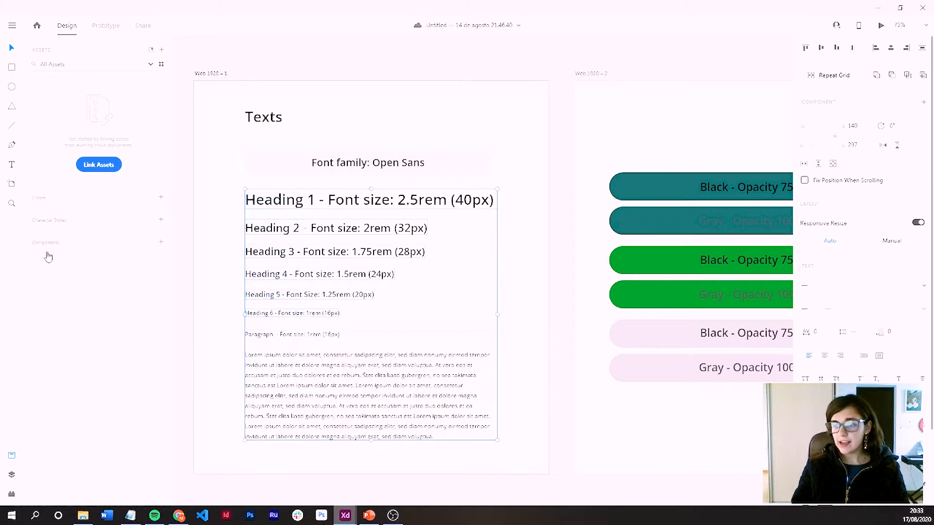
pyautogui.click(161, 220)
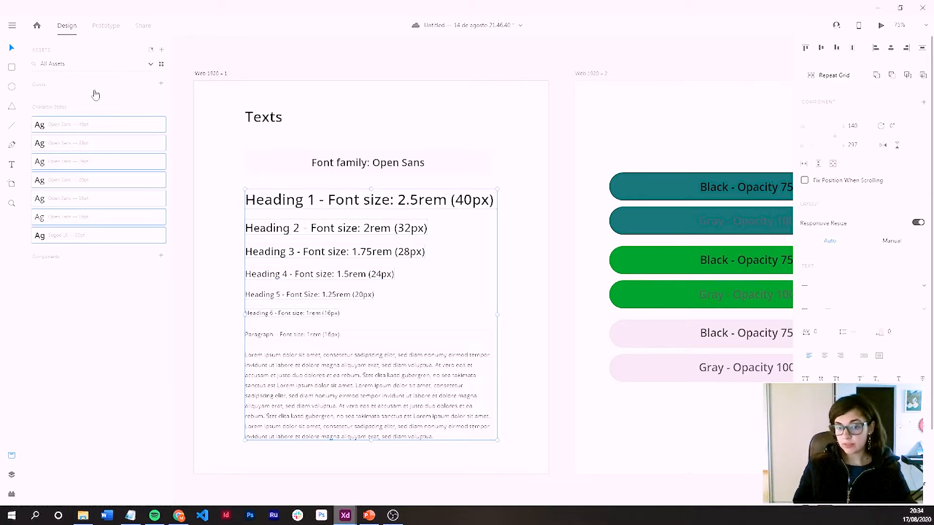
# - Add three iPhone XR, XS Max, 11 artboards in a row beside the Web 1920 – 2 artboard
pyautogui.click(325, 482)
pyautogui.moveTo(477, 442); pyautogui.dragTo(98, 426)
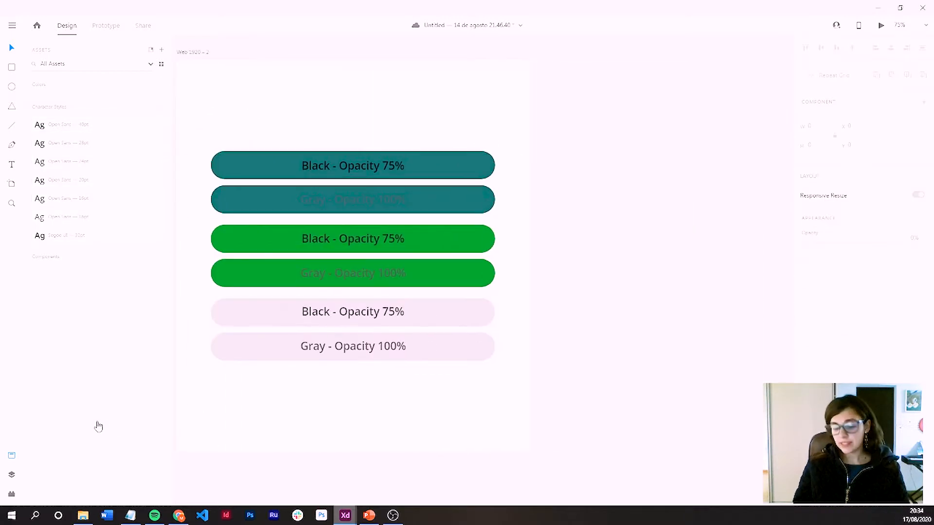
pyautogui.hotkey('ctrl', '-')
pyautogui.hotkey('ctrl', '-')
pyautogui.moveTo(563, 240); pyautogui.dragTo(464, 263)
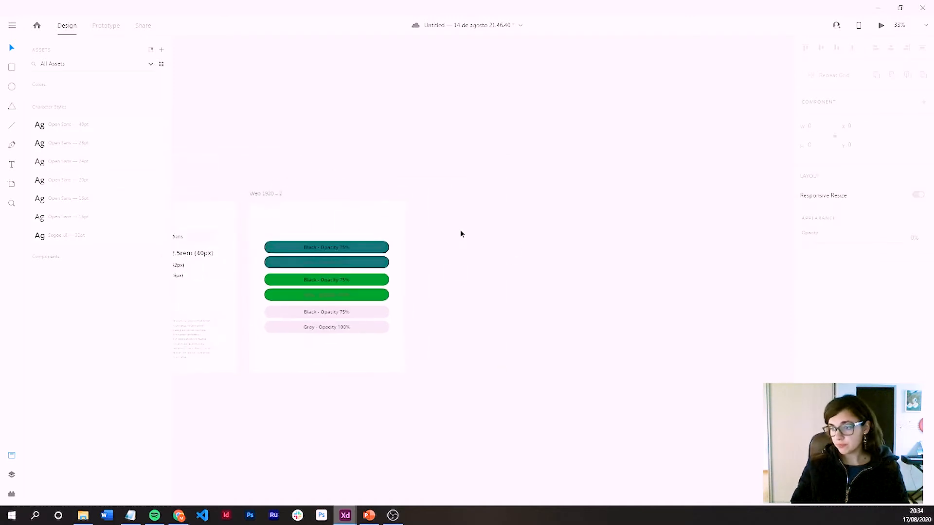
pyautogui.press('a')
pyautogui.click(432, 204)
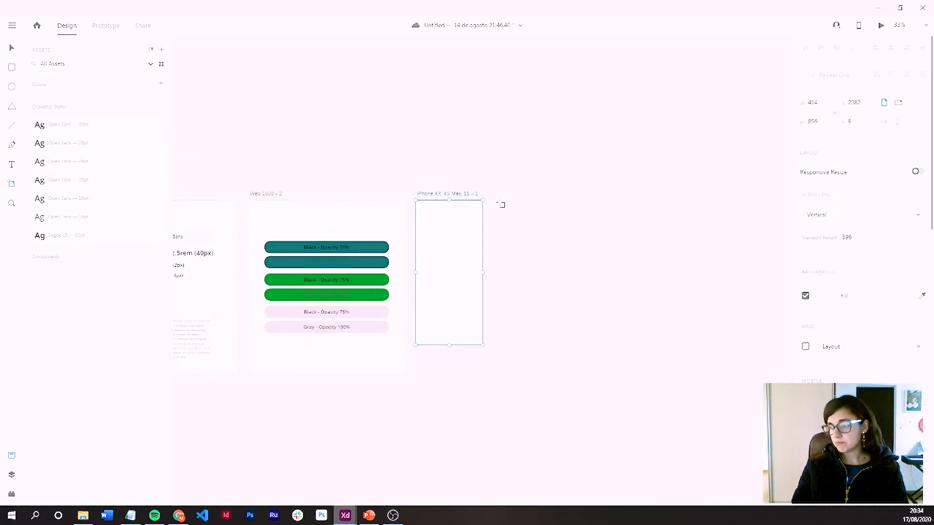
pyautogui.click(507, 202)
pyautogui.click(580, 205)
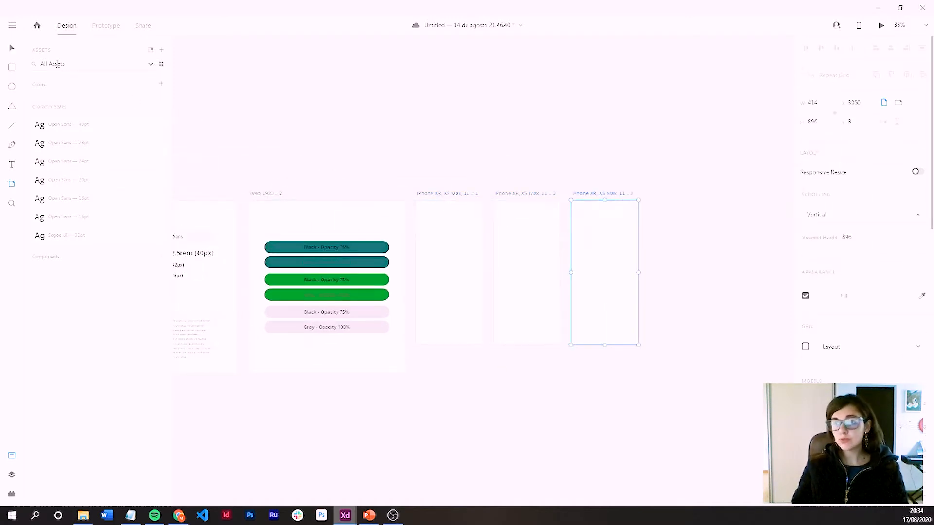
pyautogui.click(16, 55)
pyautogui.click(428, 416)
# - Add a "Title" heading to the first iPhone artboard using the Open Sans 40 pt character style
pyautogui.hotkey('ctrl', '+')
pyautogui.hotkey('ctrl', '+')
pyautogui.hotkey('ctrl', '+')
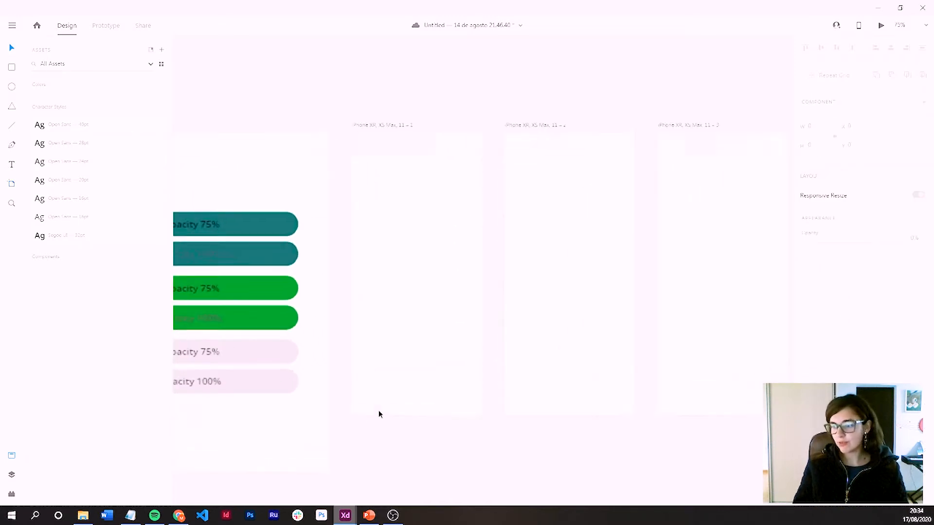
pyautogui.moveTo(328, 244); pyautogui.dragTo(274, 233)
pyautogui.click(11, 165)
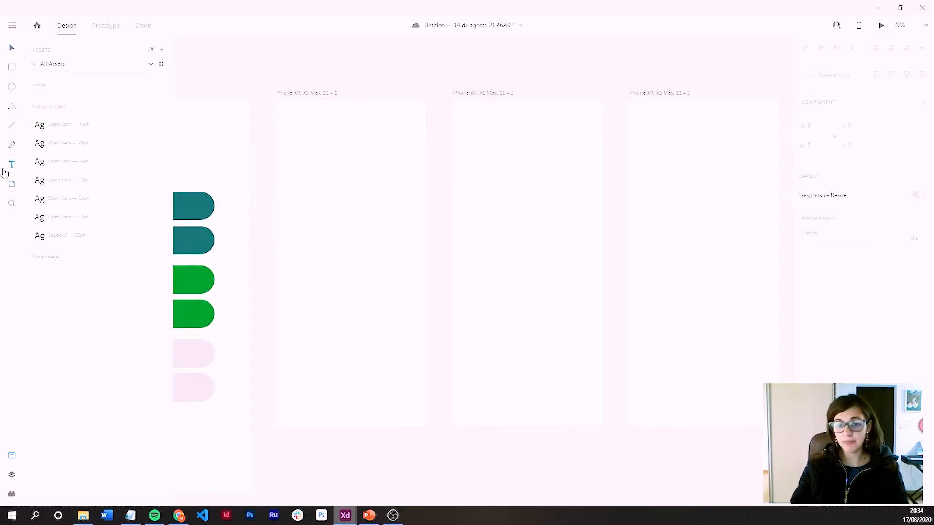
pyautogui.click(302, 253)
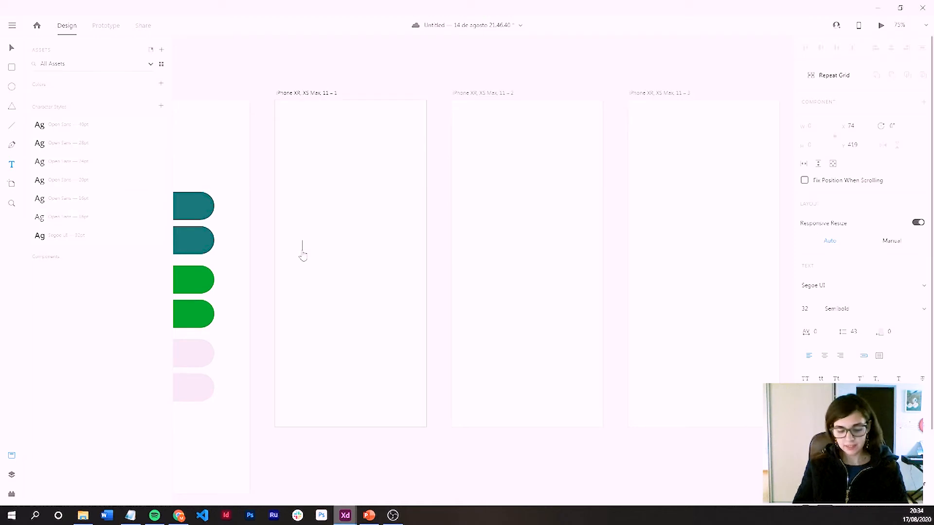
pyautogui.write('t')
pyautogui.hotkey('ctrl', 'a')
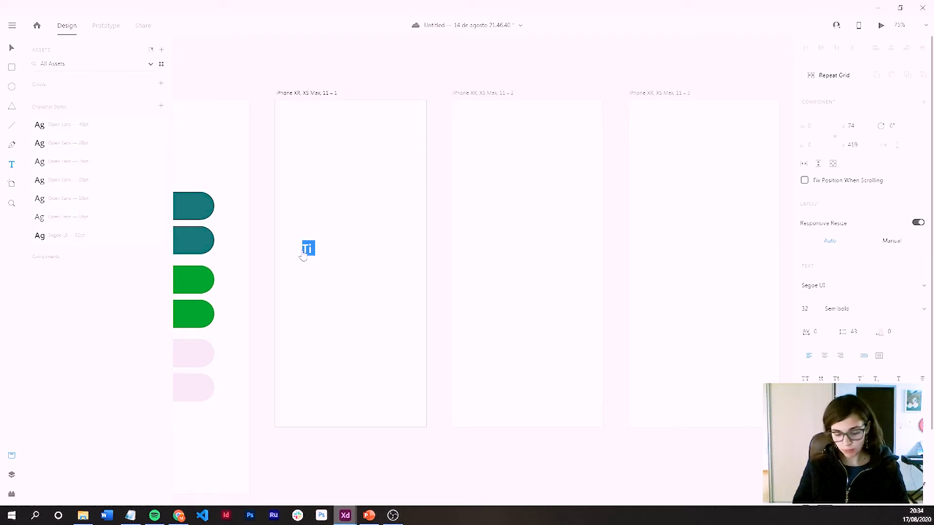
pyautogui.write('T')
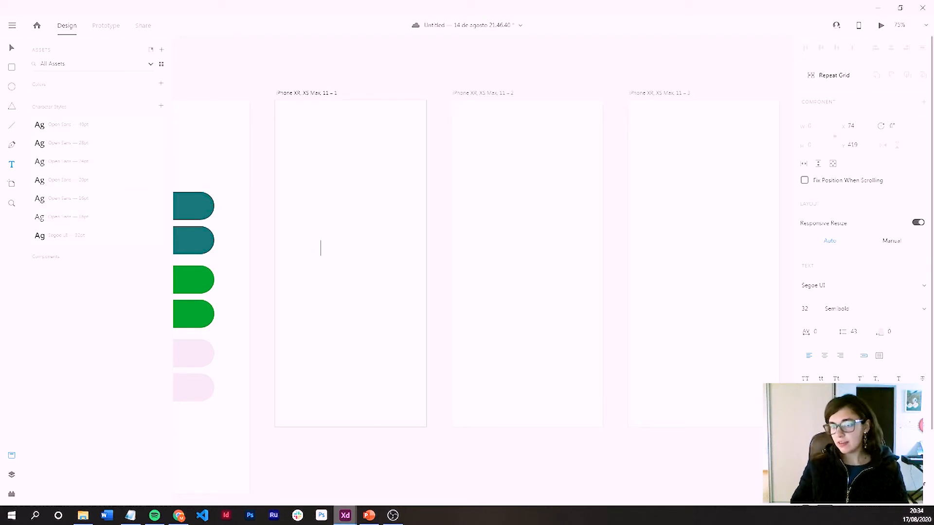
pyautogui.click(11, 48)
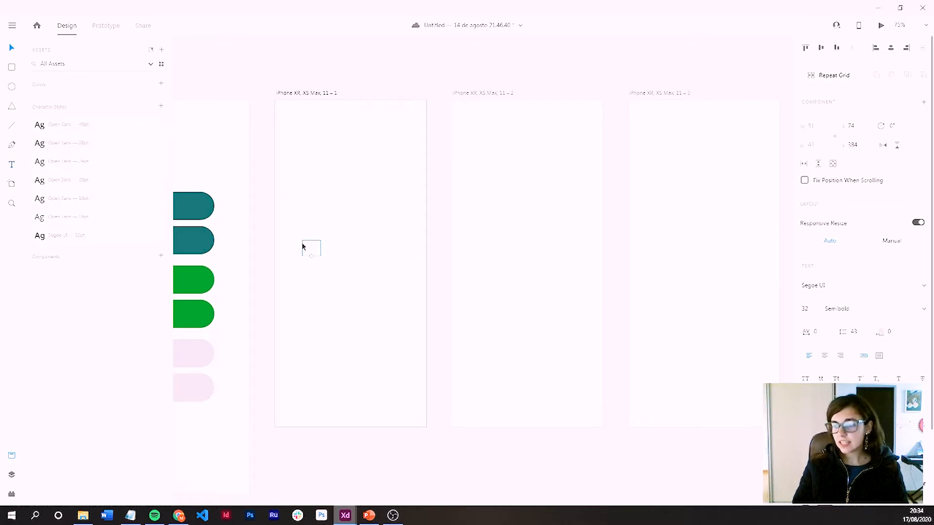
pyautogui.click(69, 126)
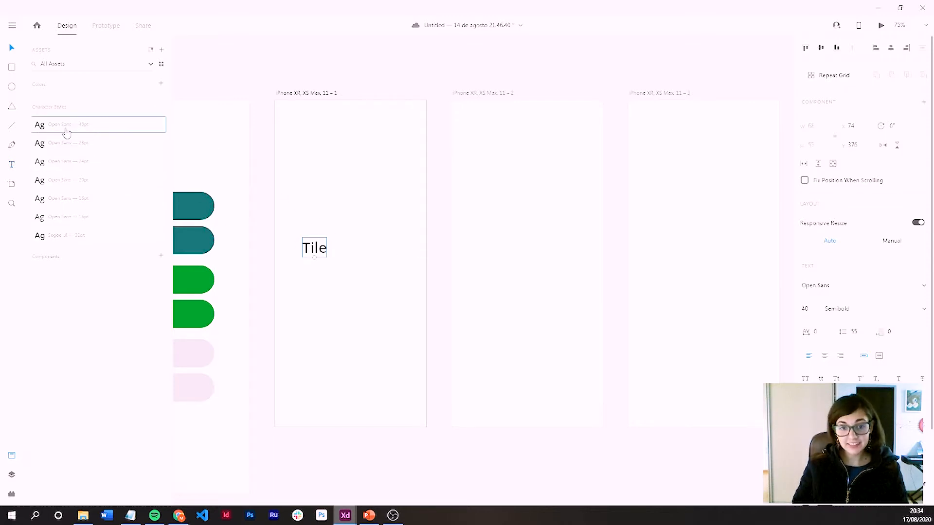
pyautogui.doubleClick(314, 248)
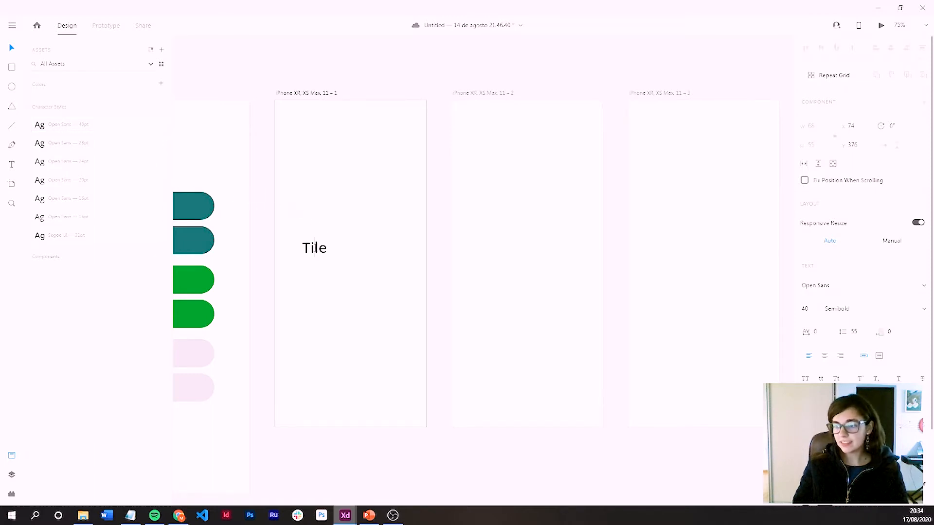
pyautogui.write('t')
pyautogui.press('Escape')
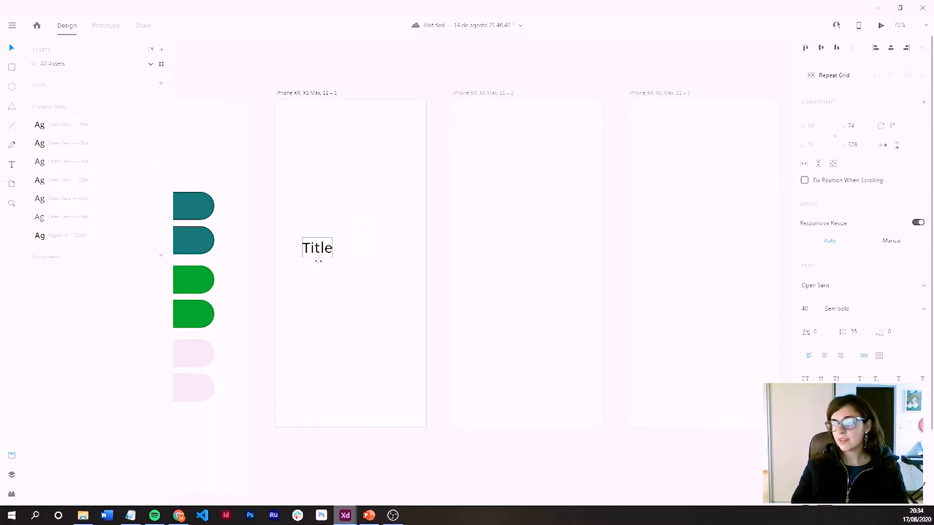
# - Duplicate the title directly below itself as "Subtitle", using the Open Sans 28 pt character style
pyautogui.moveTo(324, 255); pyautogui.dragTo(325, 286)
pyautogui.click(94, 145)
pyautogui.doubleClick(319, 276)
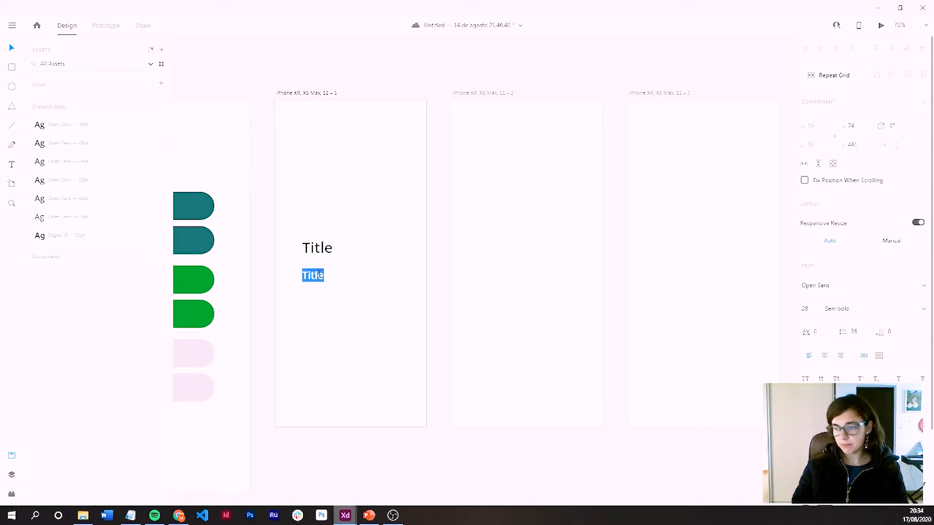
pyautogui.write('Subt')
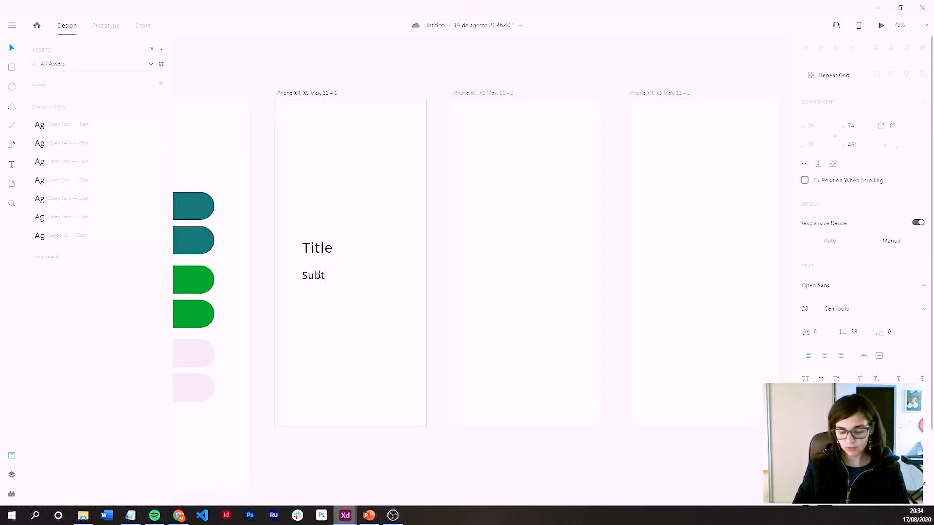
pyautogui.write('itle')
pyautogui.press('Escape')
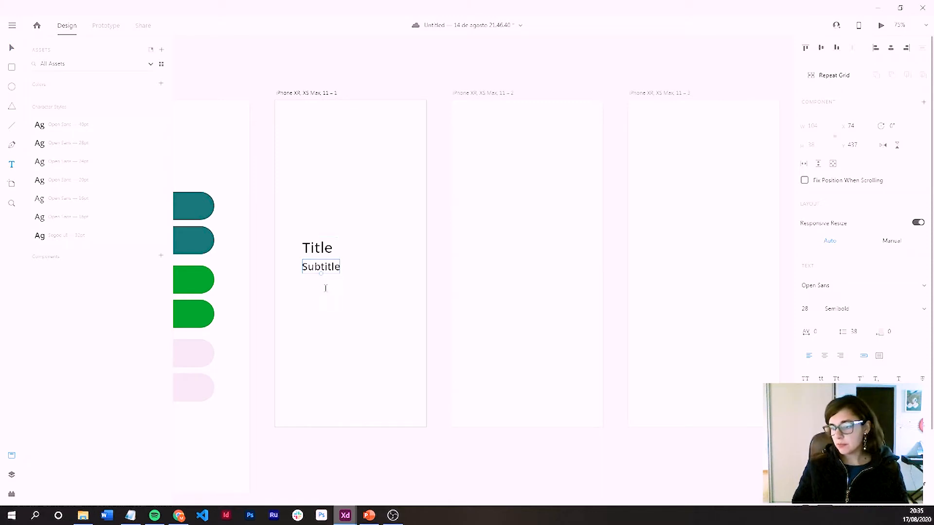
# - Add a text area about 268 × 271 below the subtitle, filled with standard Latin Lorem Ipsum in the Open Sans 16 pt style
pyautogui.click(11, 494)
pyautogui.click(63, 159)
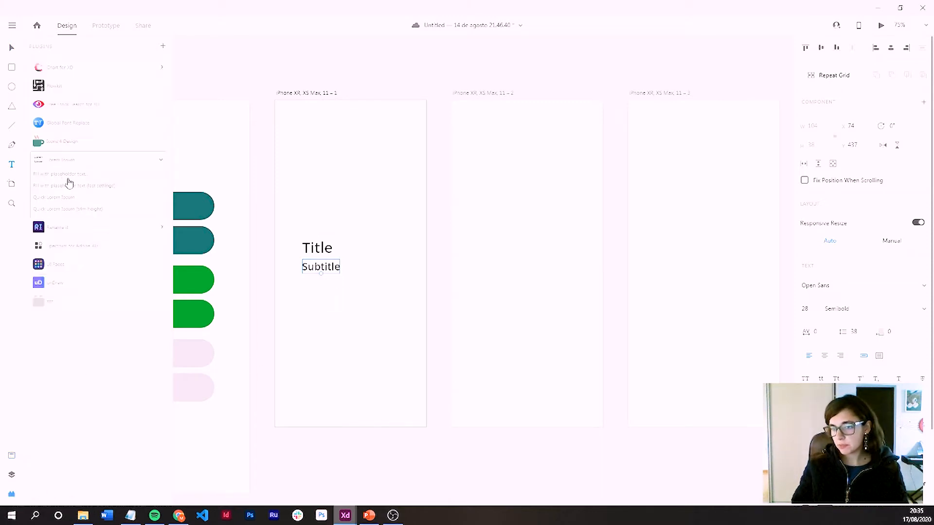
pyautogui.moveTo(301, 291); pyautogui.dragTo(311, 325)
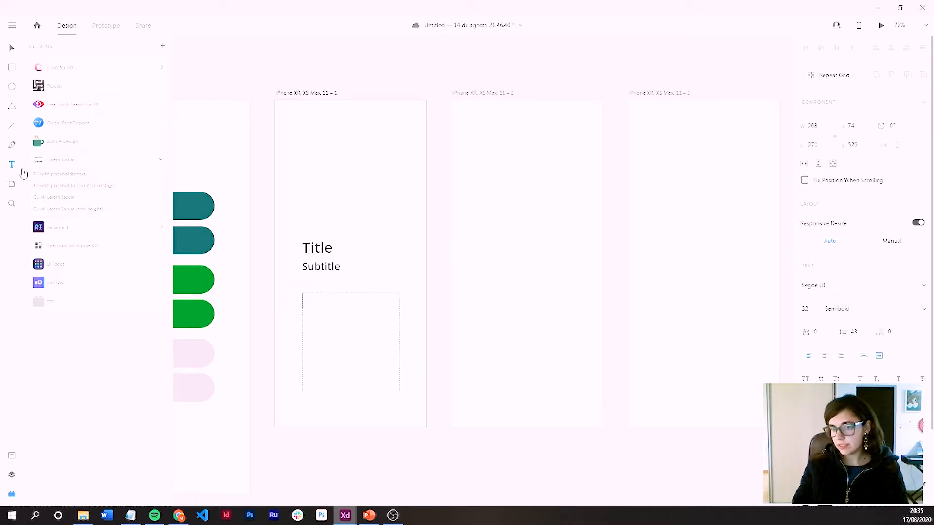
pyautogui.click(68, 177)
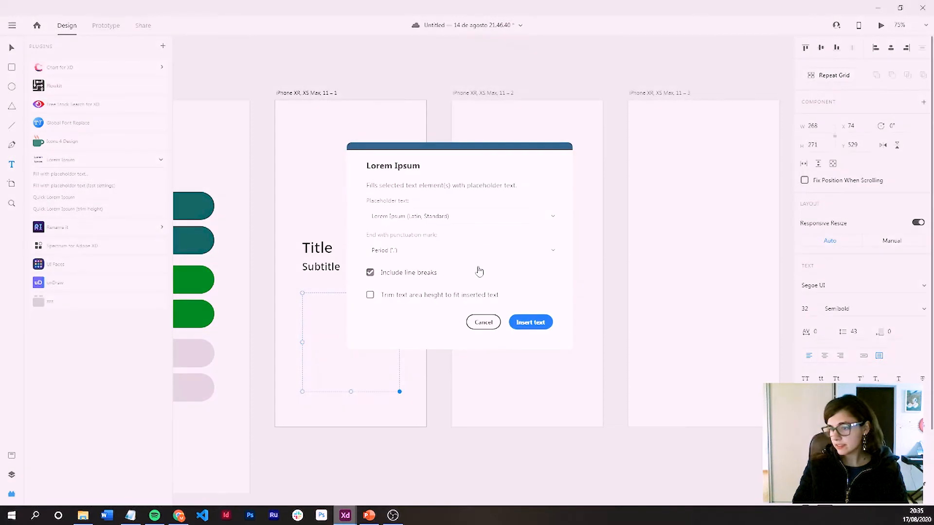
pyautogui.click(531, 322)
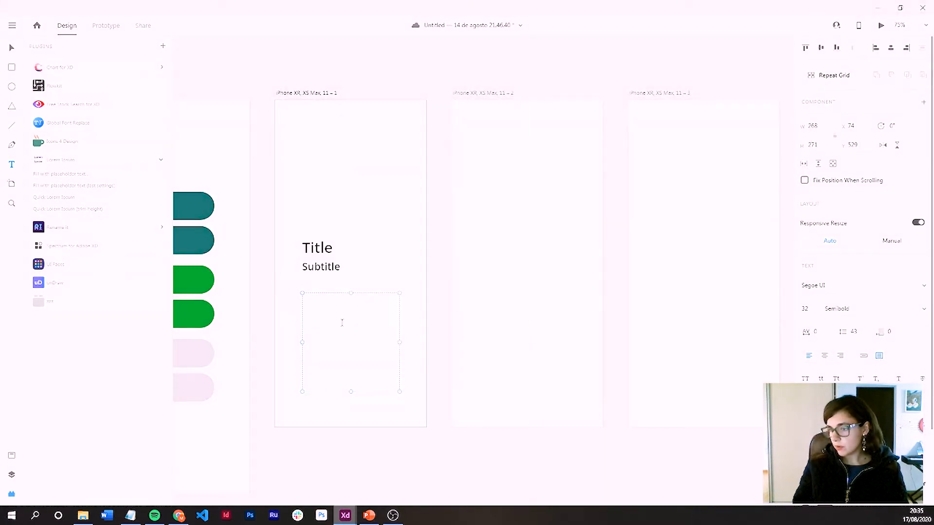
pyautogui.click(12, 456)
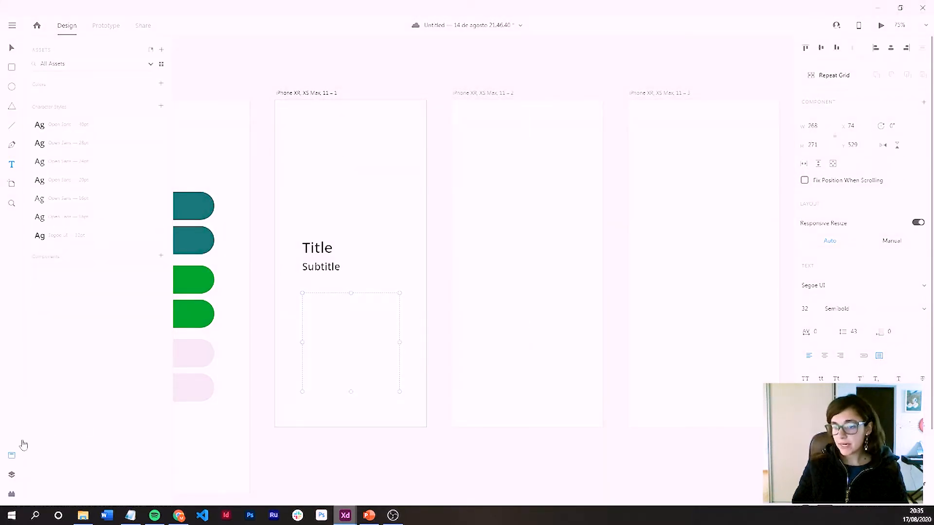
pyautogui.click(101, 219)
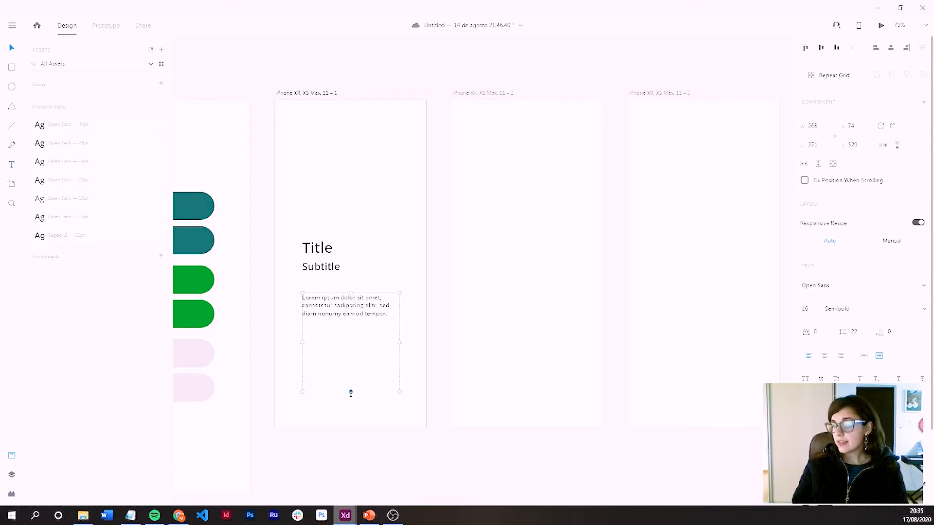
# - Copy the title, subtitle and paragraph from the first iPhone artboard to the second and third iPhone artboards
pyautogui.doubleClick(316, 250)
pyautogui.press('Escape')
pyautogui.moveTo(274, 240); pyautogui.dragTo(343, 297)
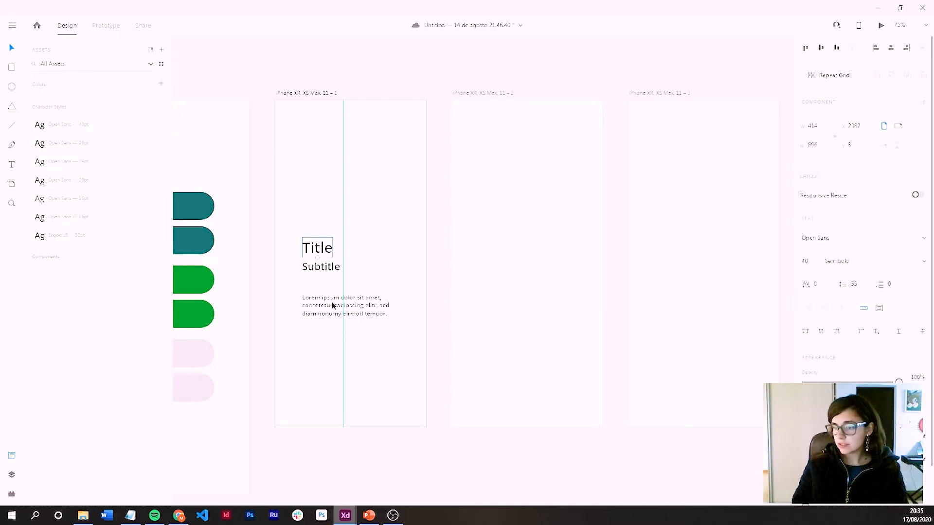
pyautogui.hotkey('ctrl', 'z')
pyautogui.moveTo(288, 240); pyautogui.dragTo(728, 324)
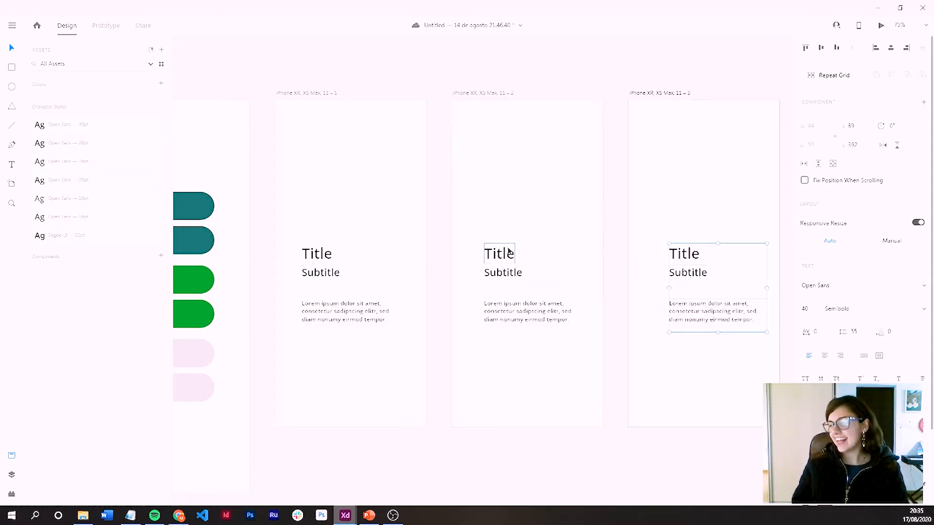
# - Add a "CTRL +D" note above the title on the second iPhone artboard from a copy of the title, and delete it
pyautogui.moveTo(506, 255); pyautogui.dragTo(514, 169)
pyautogui.doubleClick(514, 170)
pyautogui.write('C')
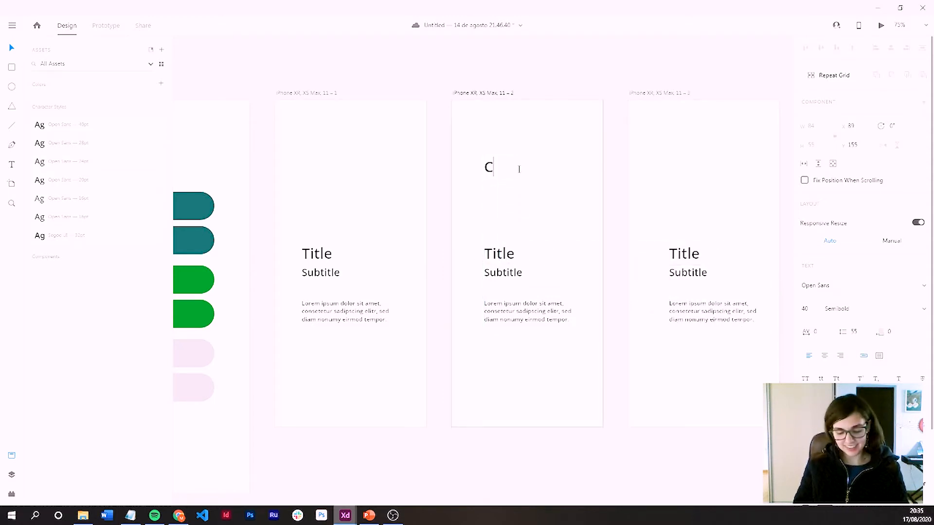
pyautogui.write('TRA +D')
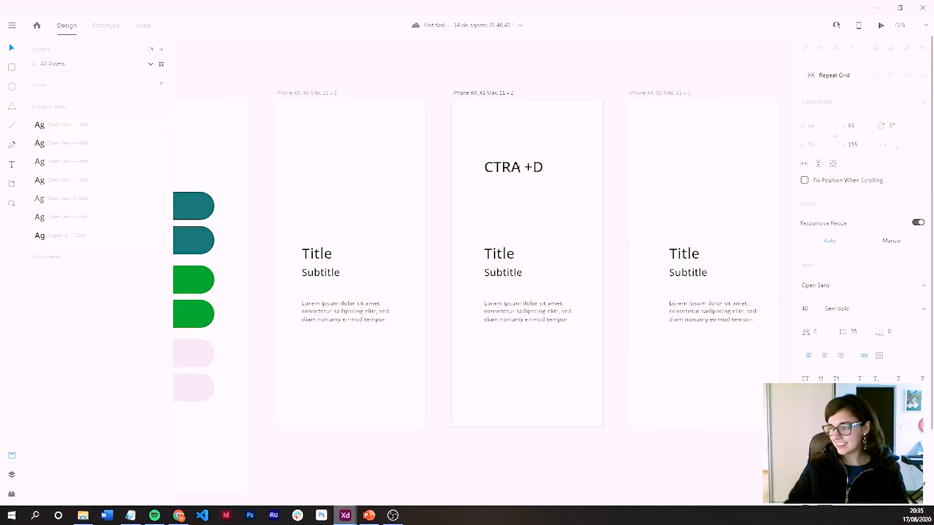
pyautogui.hotkey('shift', 'Left')
pyautogui.write('L')
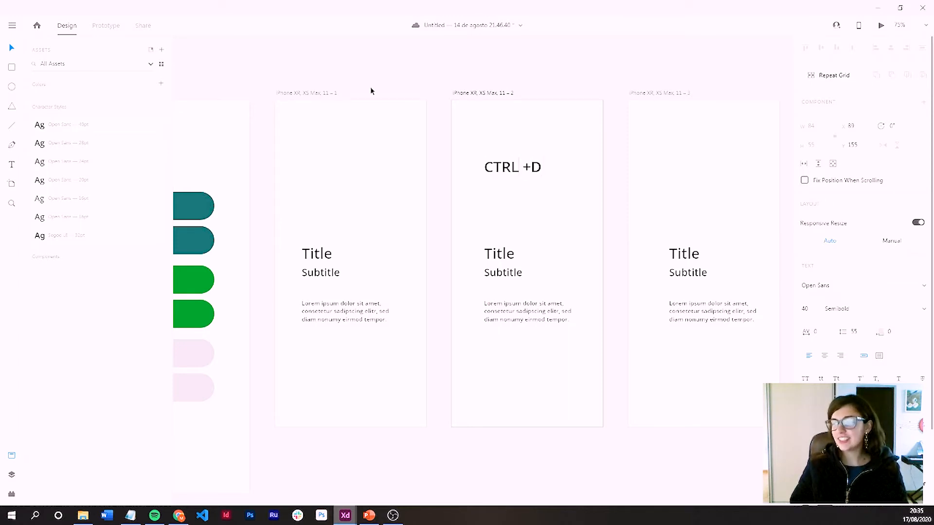
pyautogui.click(12, 51)
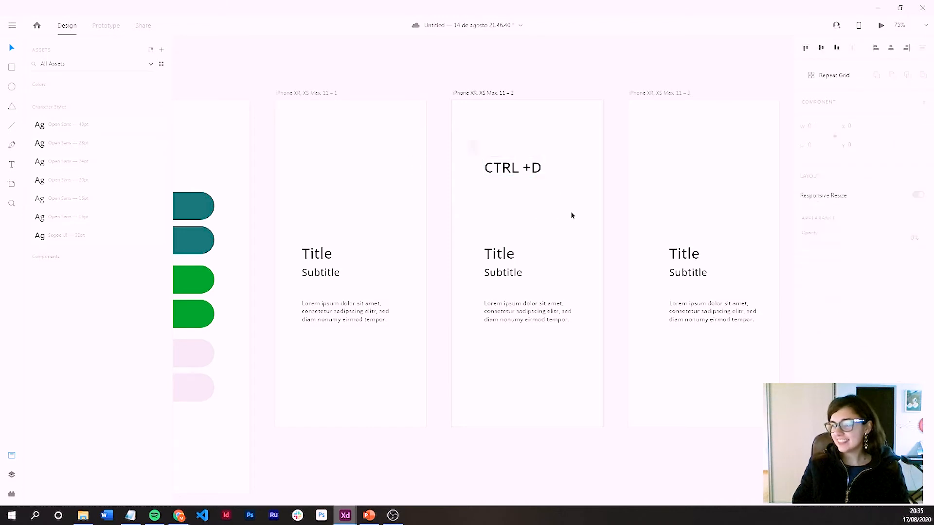
pyautogui.press('Delete')
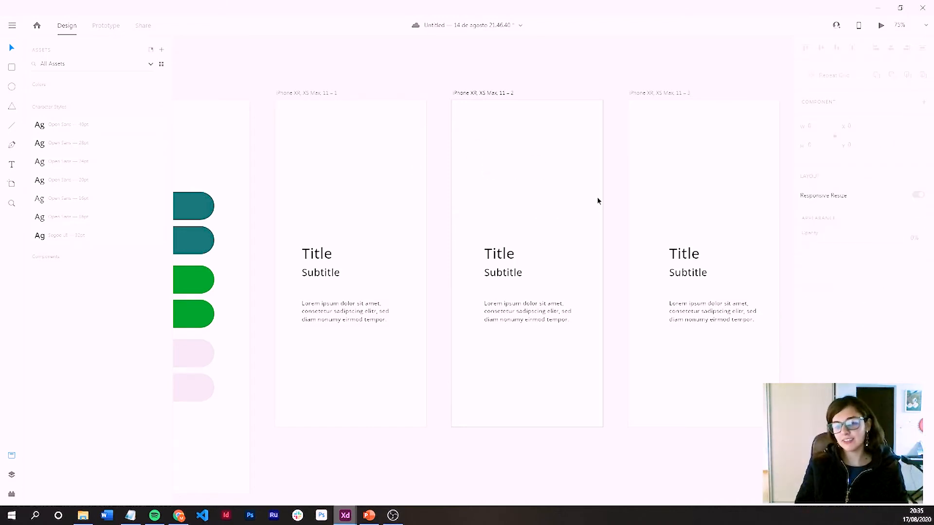
# - Move the title, subtitle and paragraph together to the upper part of each of the three iPhone artboards
pyautogui.moveTo(550, 217); pyautogui.dragTo(485, 211)
pyautogui.hotkey('ctrl', '+')
pyautogui.hotkey('ctrl', '-')
pyautogui.hotkey('ctrl', '-')
pyautogui.hotkey('ctrl', '-')
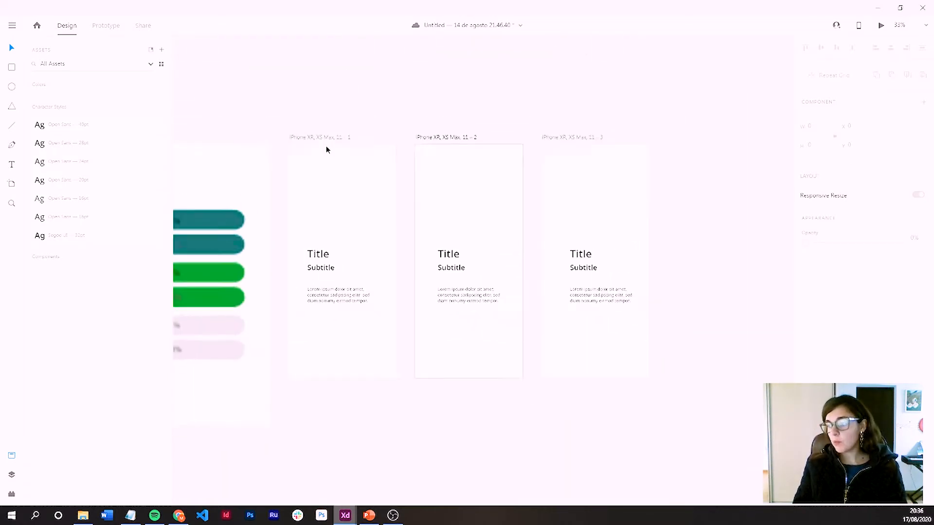
pyautogui.moveTo(542, 244); pyautogui.dragTo(463, 273)
pyautogui.click(389, 292)
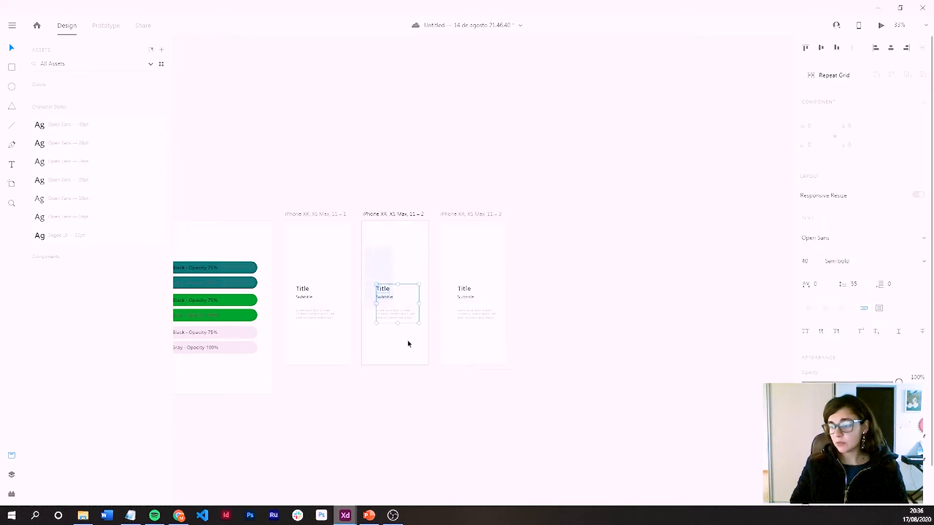
pyautogui.moveTo(388, 293); pyautogui.dragTo(379, 250)
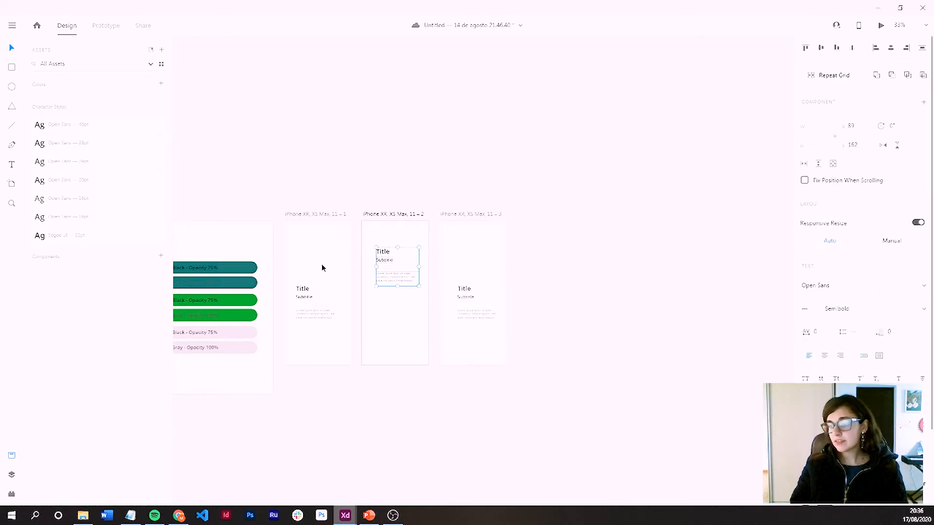
pyautogui.click(304, 290)
pyautogui.moveTo(305, 289); pyautogui.dragTo(303, 242)
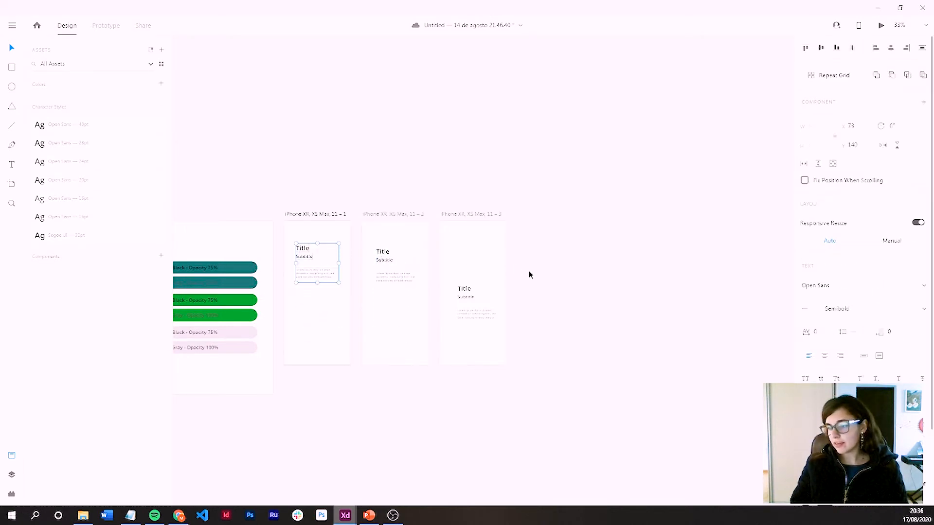
pyautogui.click(470, 320)
pyautogui.moveTo(465, 287); pyautogui.dragTo(463, 249)
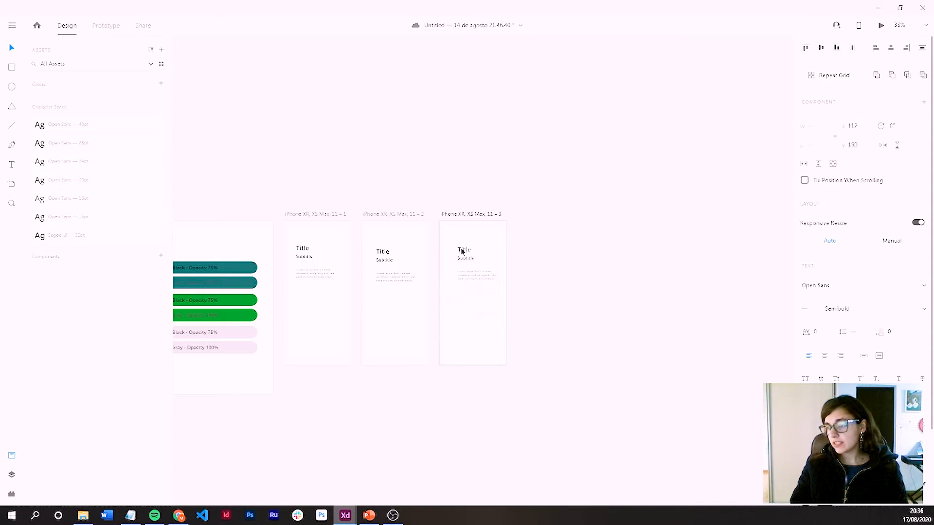
# - Duplicate the third iPhone artboard eight times to make a row of eleven iPhone artboards
pyautogui.click(463, 216)
pyautogui.hotkey('ctrl', 'd')
pyautogui.hotkey('ctrl', 'd')
pyautogui.hotkey('ctrl', 'd')
pyautogui.hotkey('ctrl', 'd')
pyautogui.hotkey('ctrl', 'd')
pyautogui.hotkey('ctrl', 'd')
pyautogui.hotkey('ctrl', 'd')
pyautogui.hotkey('ctrl', 'd')
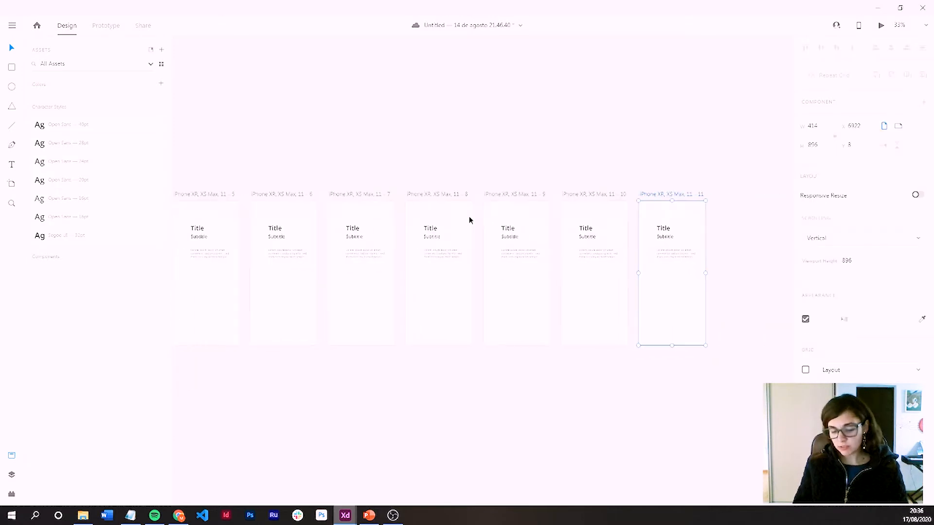
pyautogui.hotkey('ctrl', '-')
pyautogui.hotkey('ctrl', '-')
pyautogui.moveTo(419, 333); pyautogui.dragTo(520, 343)
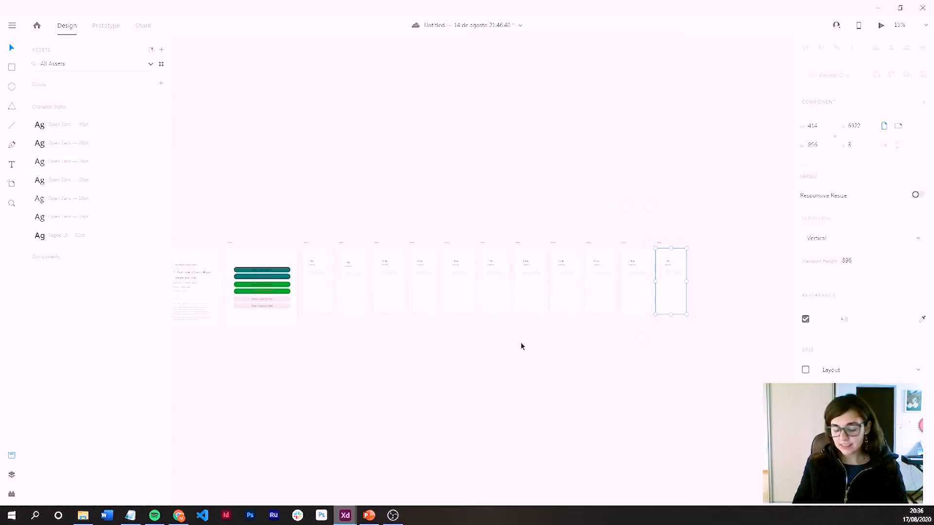
pyautogui.hotkey('ctrl', '+')
pyautogui.hotkey('ctrl', '+')
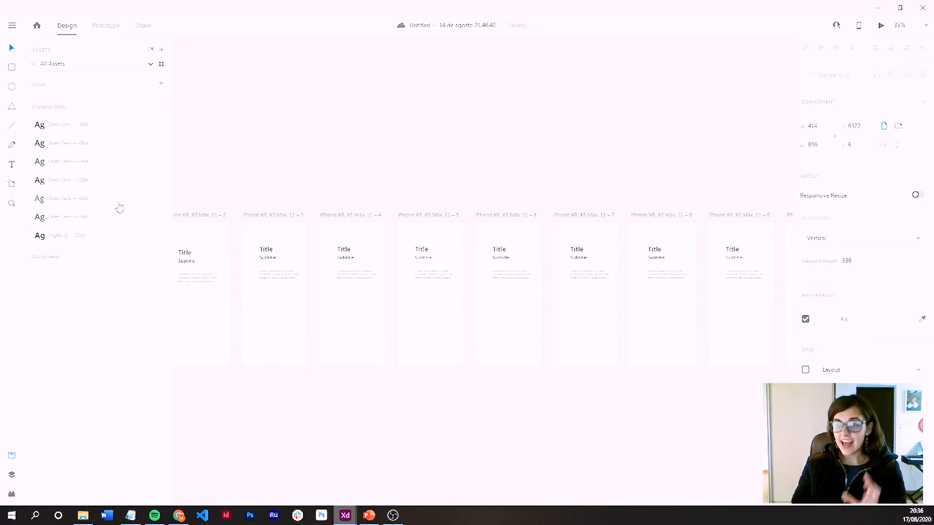
# - Edit the Open Sans 40 pt character style used by the titles and change its color to blue #094BA1
pyautogui.moveTo(90, 123)
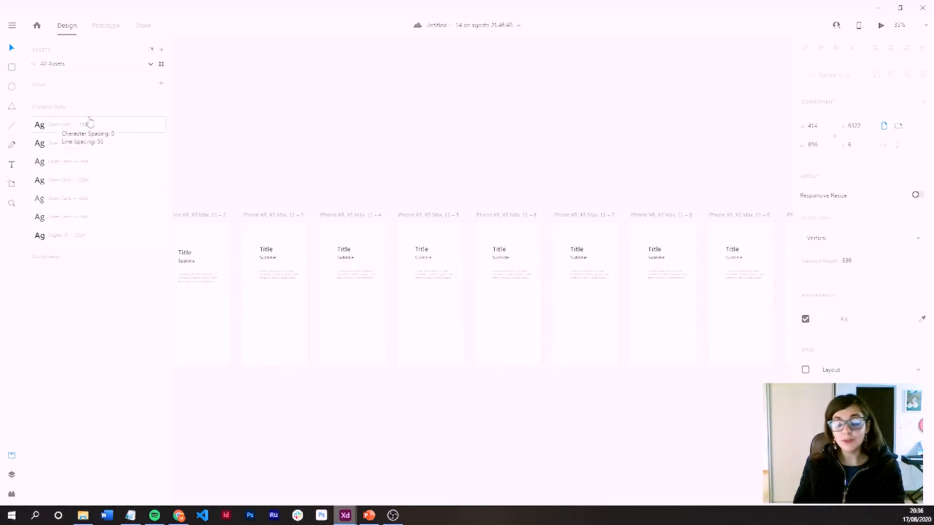
pyautogui.click(272, 230)
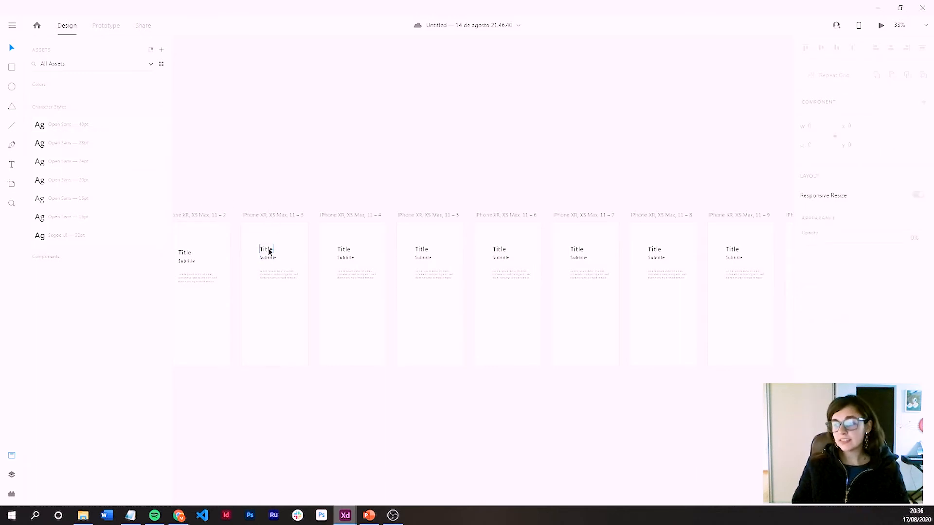
pyautogui.click(269, 250)
pyautogui.scroll(2, 269, 250)
pyautogui.hscroll(-3, 283, 271)
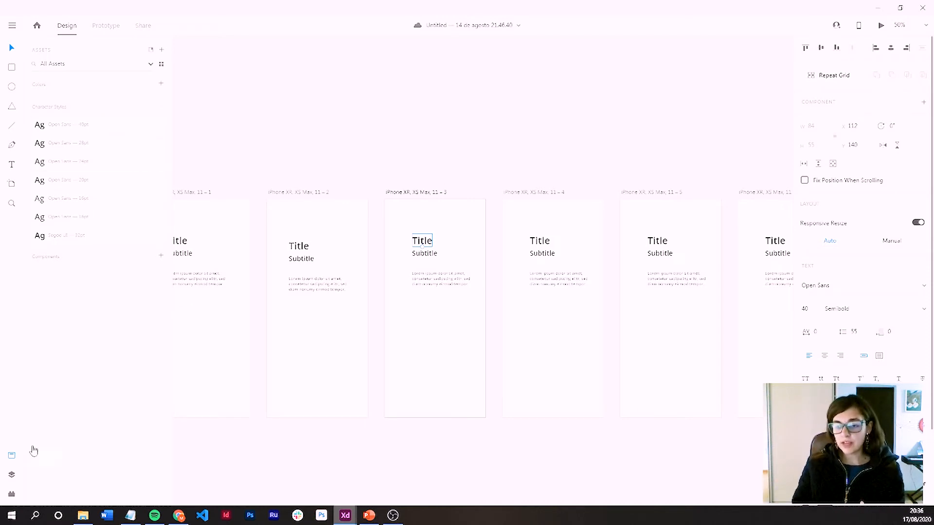
pyautogui.click(11, 457)
pyautogui.click(12, 458)
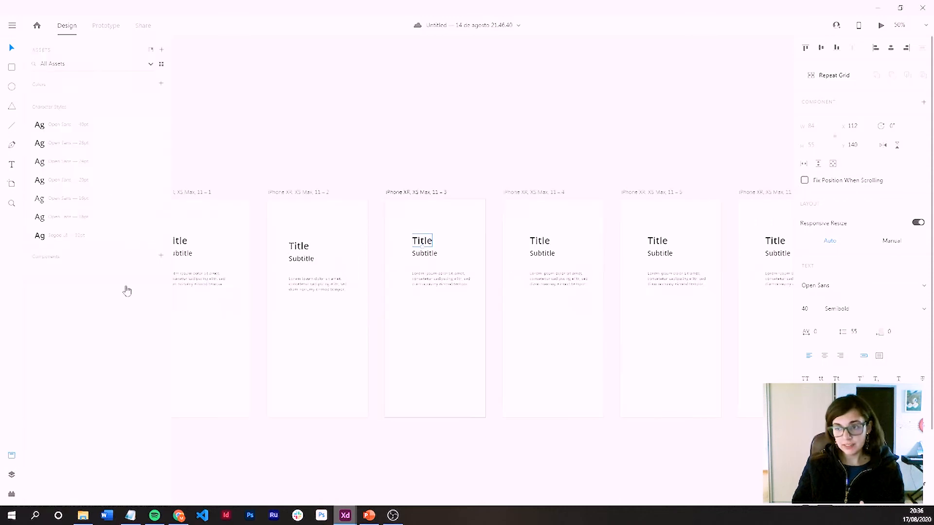
pyautogui.rightClick(95, 130)
pyautogui.click(115, 148)
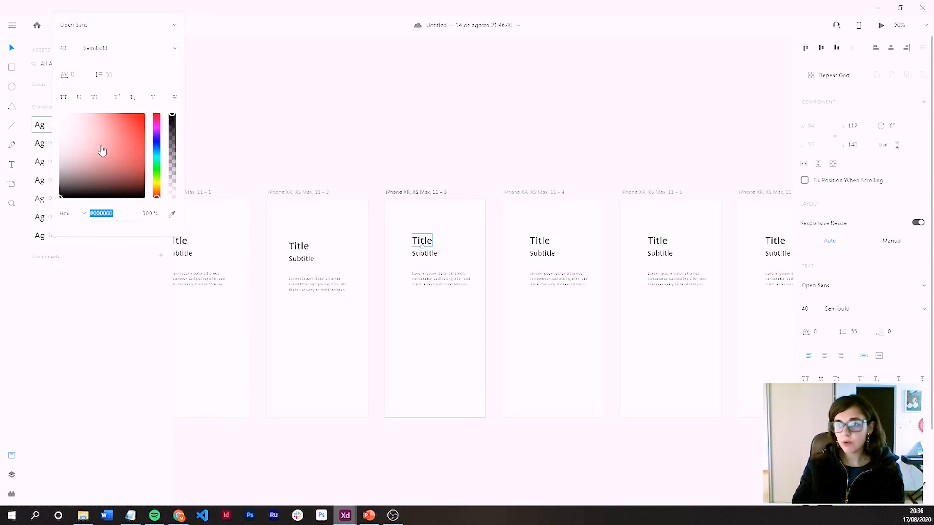
pyautogui.click(156, 163)
pyautogui.moveTo(122, 168)
pyautogui.mouseDown()
pyautogui.moveTo(132, 127)
pyautogui.moveTo(156, 152)
pyautogui.mouseUp()
pyautogui.click(156, 146)
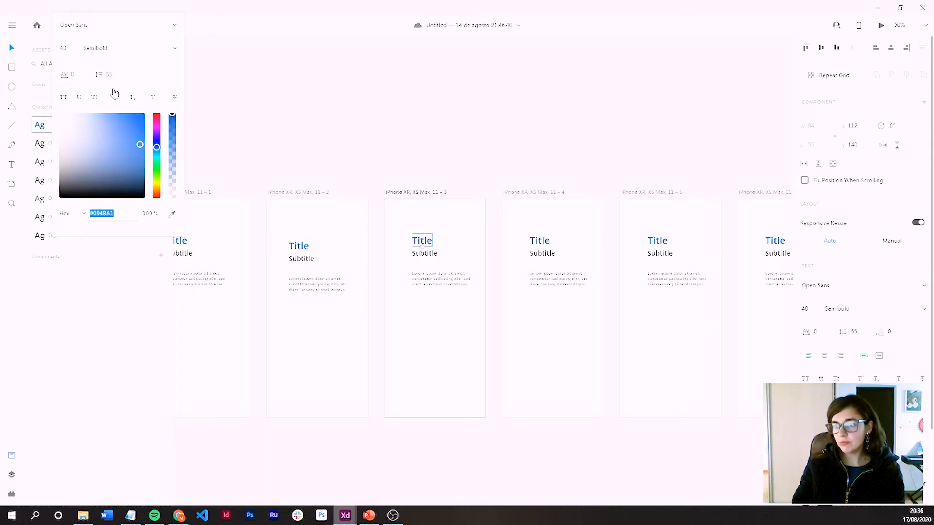
# - Set the font size of the blue title character style to 58 pt
pyautogui.click(65, 48)
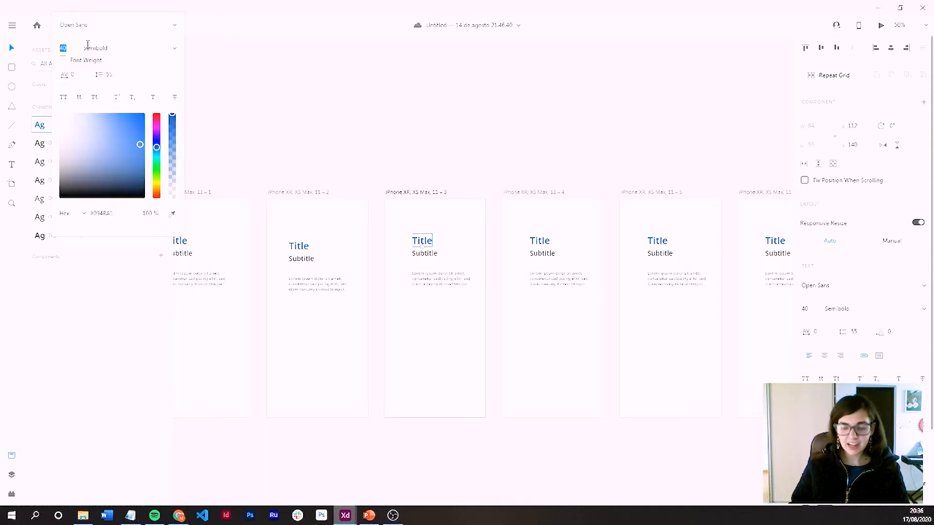
pyautogui.write('58')
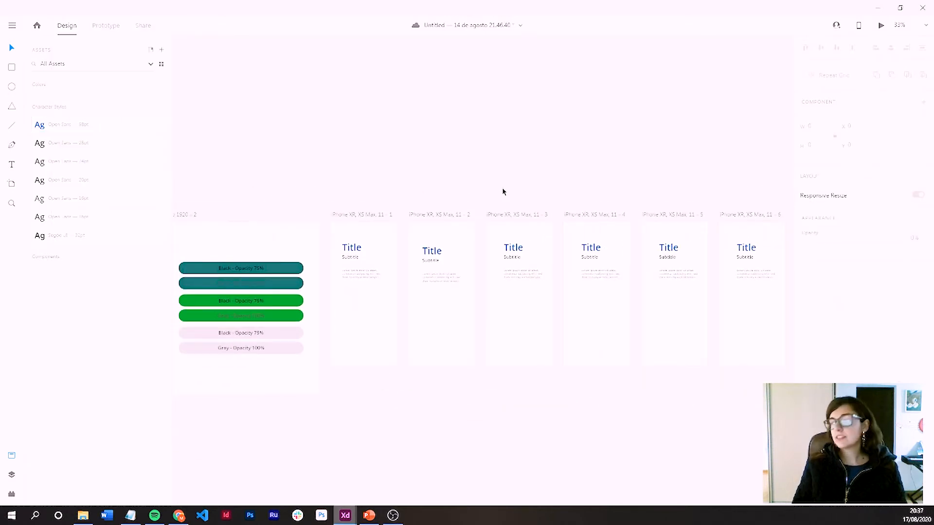
pyautogui.moveTo(492, 242); pyautogui.dragTo(331, 246)
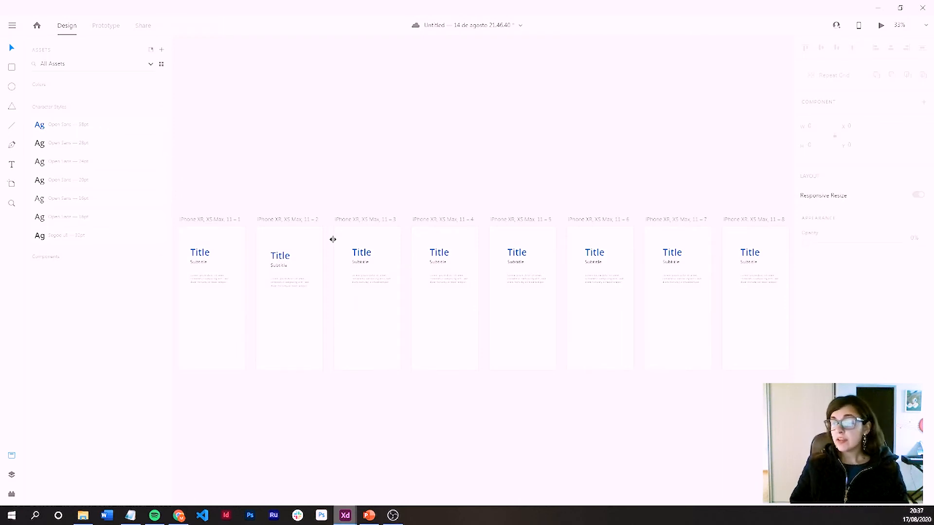
# - Save all colors of the opacity button group on the Web 1920 – 2 artboard as reusable color assets
pyautogui.moveTo(284, 191); pyautogui.dragTo(588, 185)
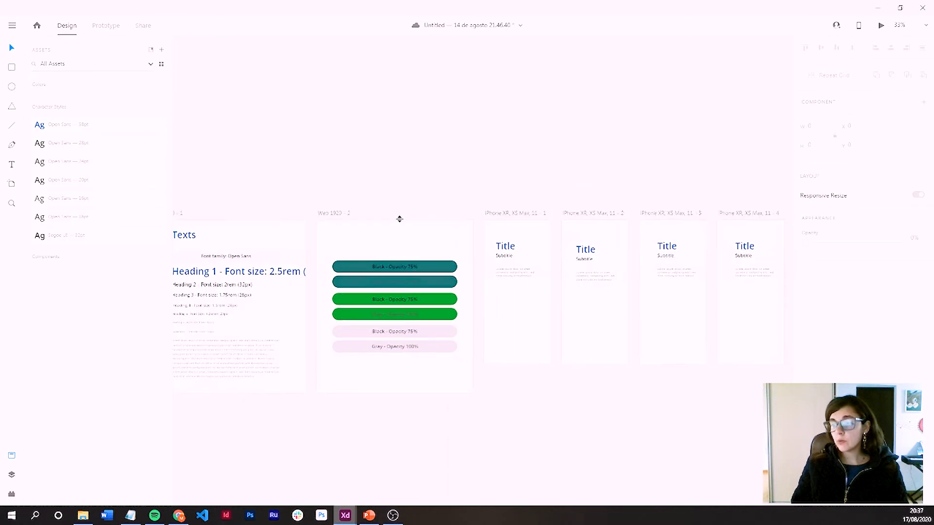
pyautogui.hotkey('ctrl', '+')
pyautogui.click(319, 286)
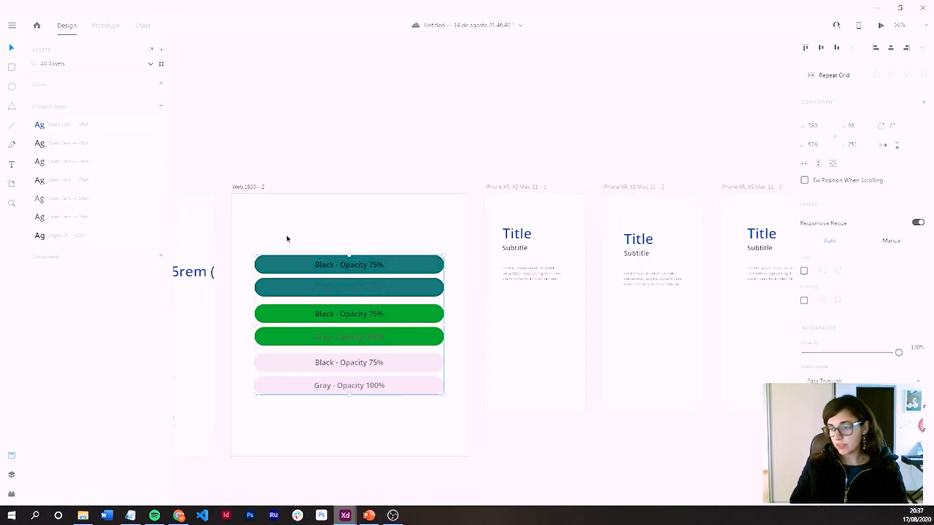
pyautogui.click(161, 83)
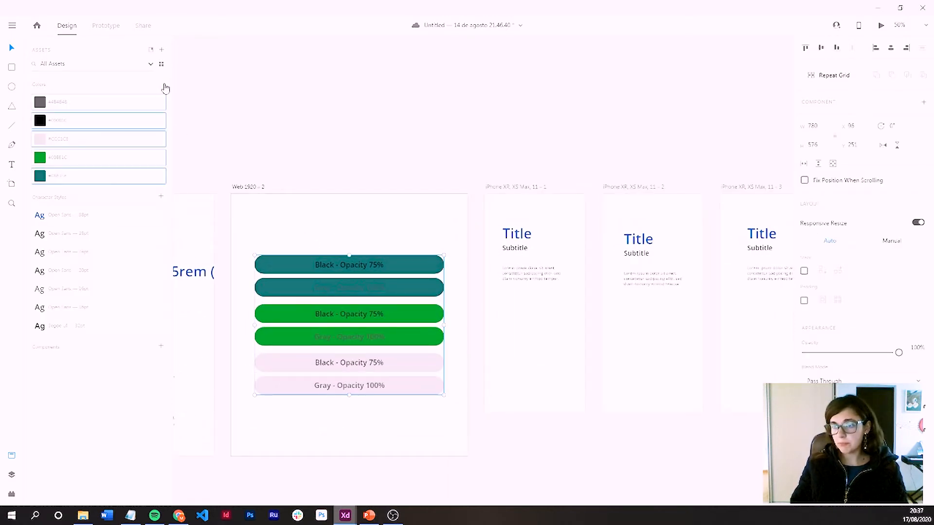
pyautogui.click(271, 122)
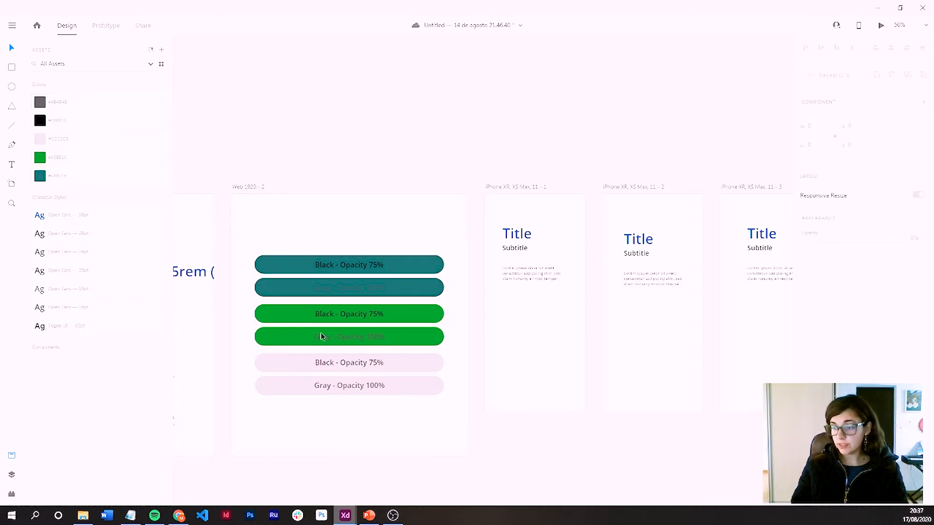
# - Draw a square about 291 × 291 below the paragraph on the first iPhone artboard and fill it with the saved green
pyautogui.hscroll(5, 202, 114)
pyautogui.click(12, 67)
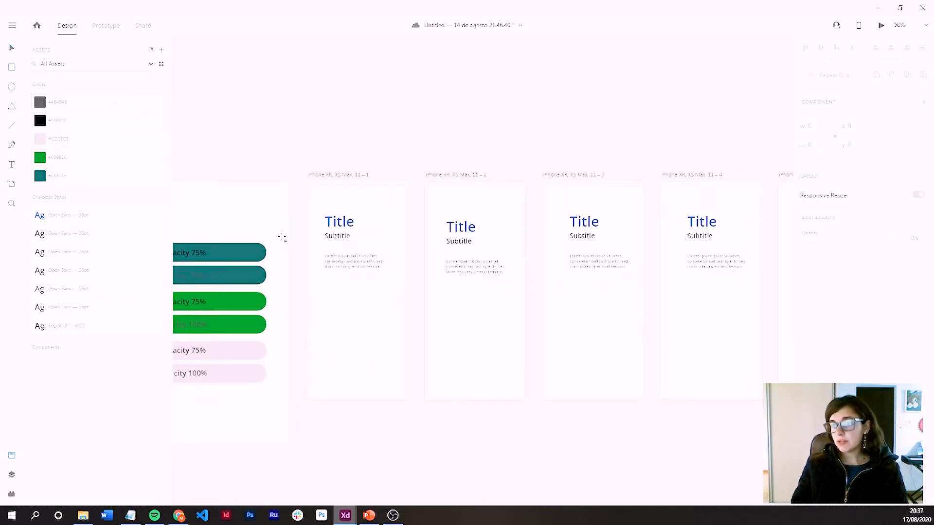
pyautogui.moveTo(321, 288)
pyautogui.mouseDown()
pyautogui.moveTo(402, 365)
pyautogui.moveTo(390, 359)
pyautogui.mouseUp()
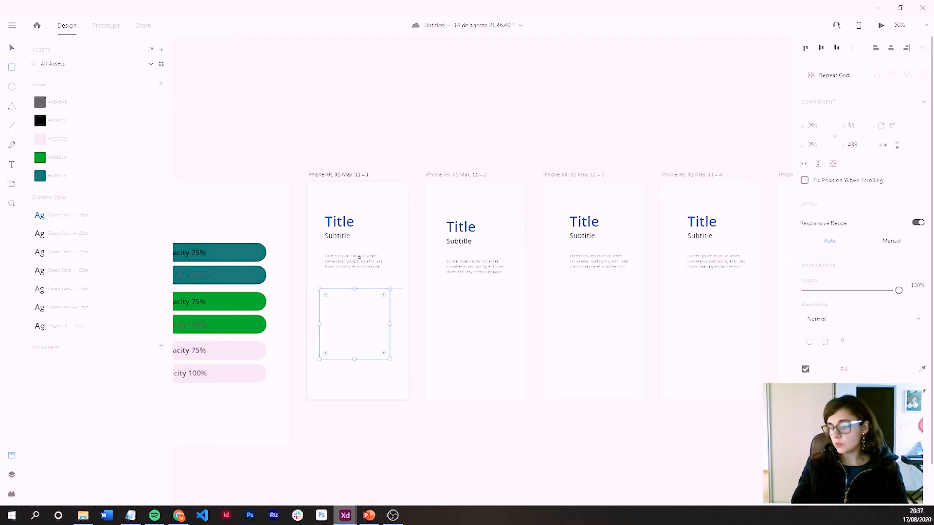
pyautogui.click(95, 159)
pyautogui.click(14, 48)
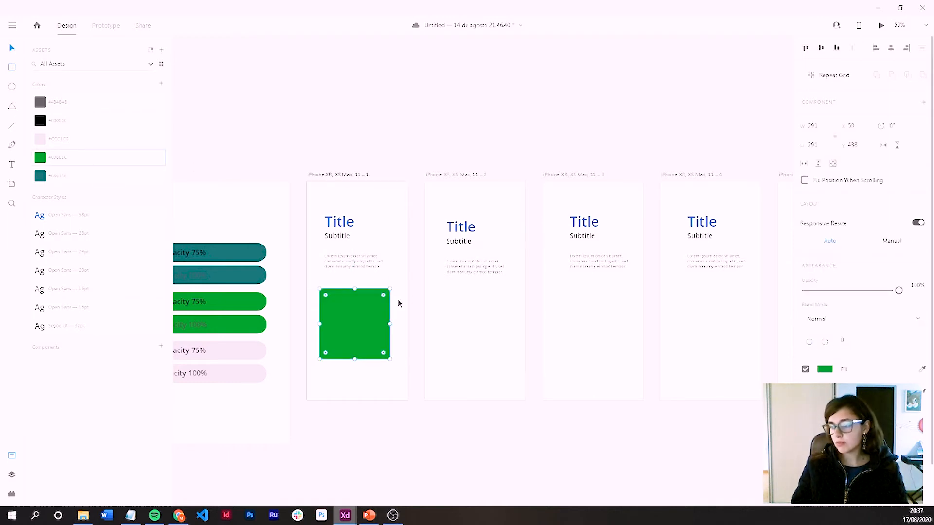
# - Copy the green square to the second, third, fourth and fifth iPhone artboards
pyautogui.moveTo(368, 320); pyautogui.dragTo(724, 327)
pyautogui.hscroll(5, 707, 350)
pyautogui.moveTo(470, 311); pyautogui.dragTo(579, 313)
pyautogui.click(517, 392)
# - Center the green squares horizontally on the first five iPhone artboards
pyautogui.moveTo(412, 376); pyautogui.dragTo(500, 371)
pyautogui.moveTo(340, 325); pyautogui.dragTo(328, 326)
pyautogui.moveTo(471, 332); pyautogui.dragTo(458, 332)
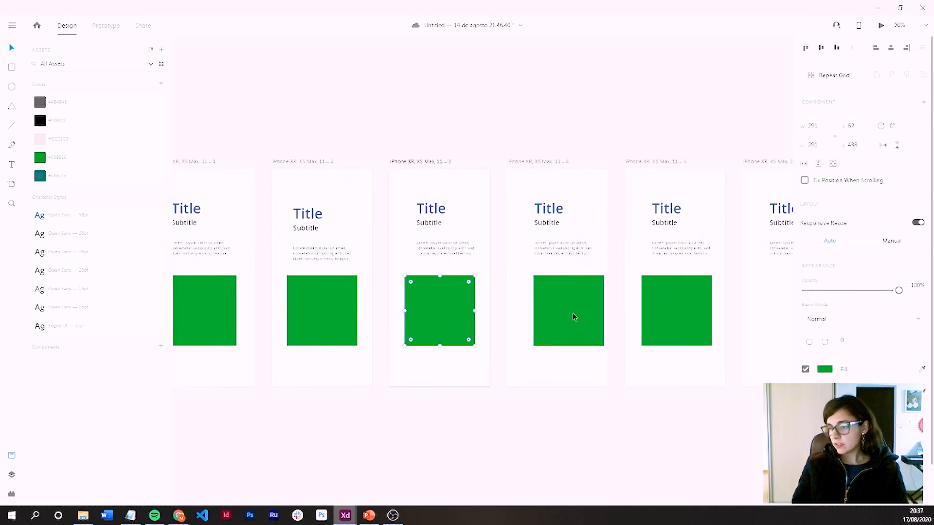
pyautogui.moveTo(576, 317); pyautogui.dragTo(564, 317)
pyautogui.moveTo(657, 316); pyautogui.dragTo(655, 317)
pyautogui.moveTo(442, 383); pyautogui.dragTo(550, 377)
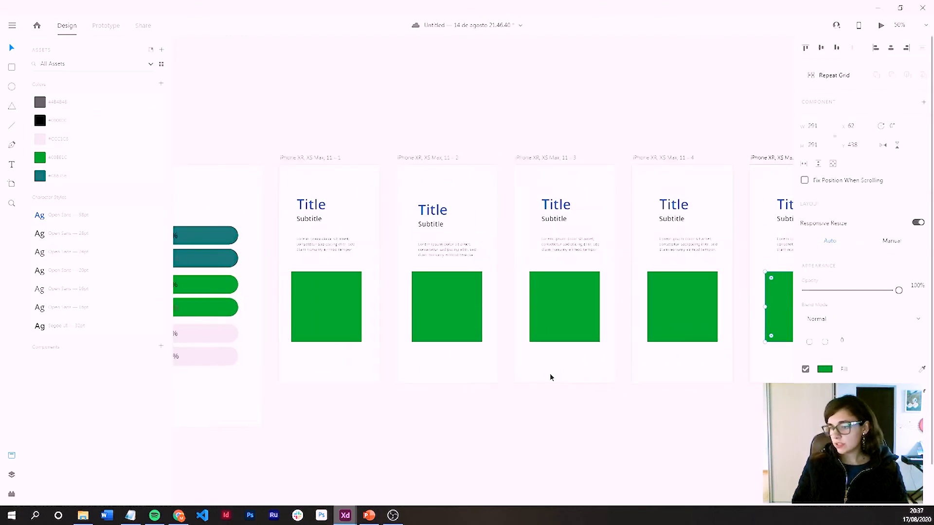
pyautogui.moveTo(337, 304); pyautogui.dragTo(340, 304)
# - Edit the saved green color asset and change it to gray #6E6E6E
pyautogui.moveTo(385, 379); pyautogui.dragTo(321, 377)
pyautogui.hotkey('ctrl', '-')
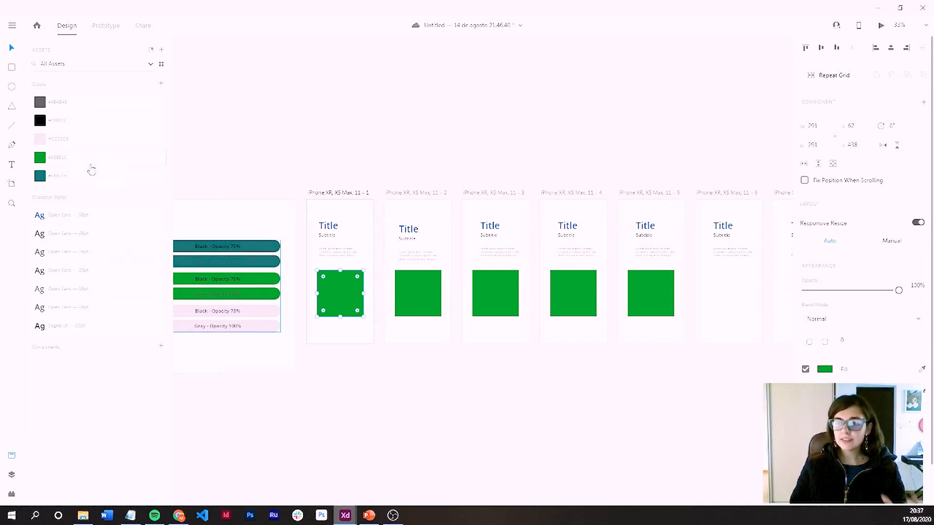
pyautogui.rightClick(93, 164)
pyautogui.click(112, 188)
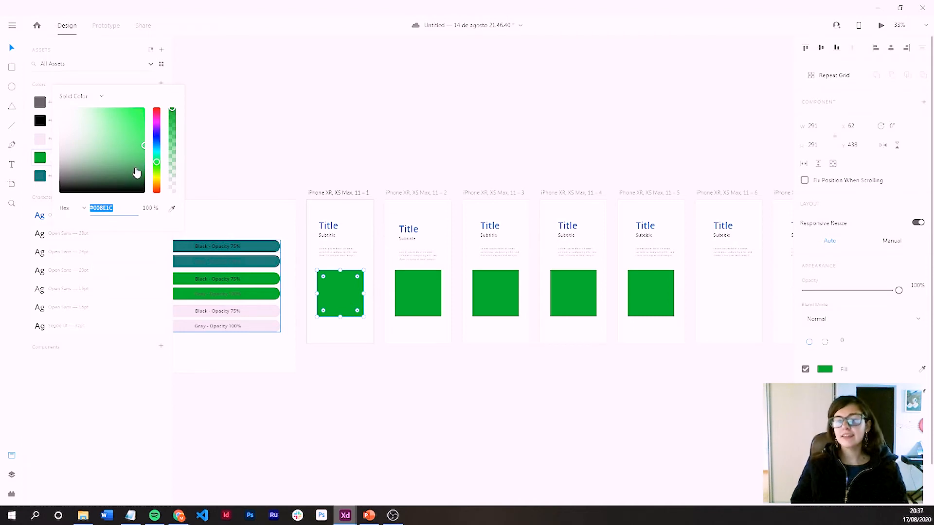
pyautogui.moveTo(118, 158); pyautogui.dragTo(50, 161)
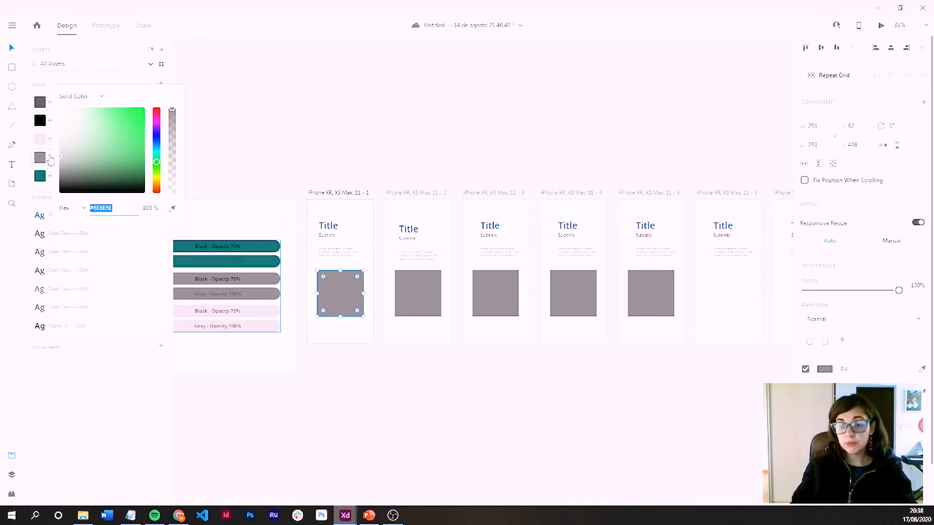
pyautogui.click(219, 433)
# - Duplicate the lowest "Gray - Opacity 100%" button below itself and narrow the copy to about 355 wide
pyautogui.moveTo(121, 353); pyautogui.dragTo(424, 307)
pyautogui.scroll(5, 423, 308)
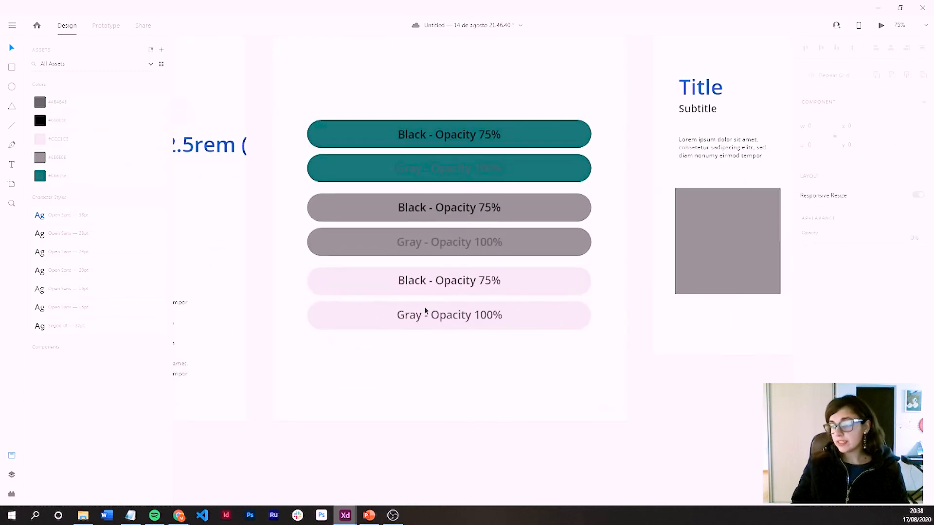
pyautogui.click(356, 325)
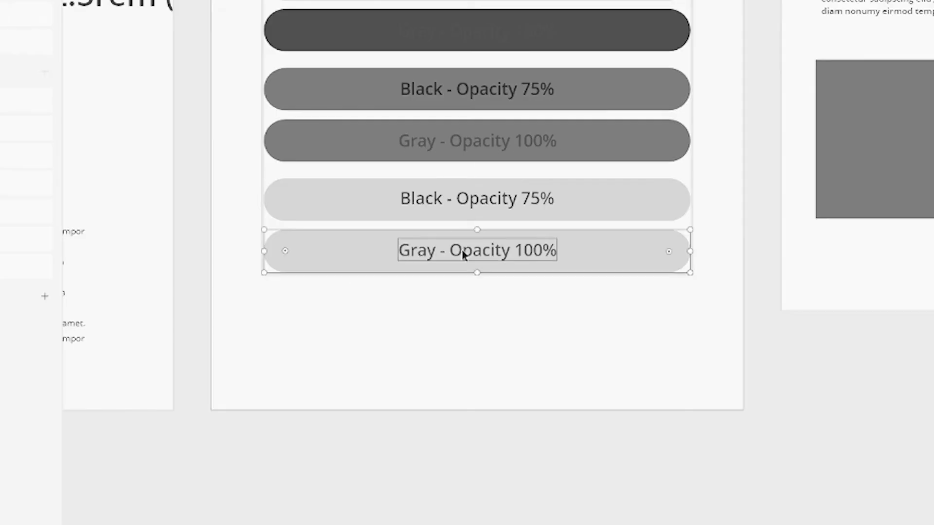
pyautogui.moveTo(383, 256); pyautogui.dragTo(383, 352)
pyautogui.moveTo(264, 347); pyautogui.dragTo(387, 346)
pyautogui.moveTo(690, 347); pyautogui.dragTo(580, 347)
# - Change the narrowed button copy's label to "Button"
pyautogui.doubleClick(516, 347)
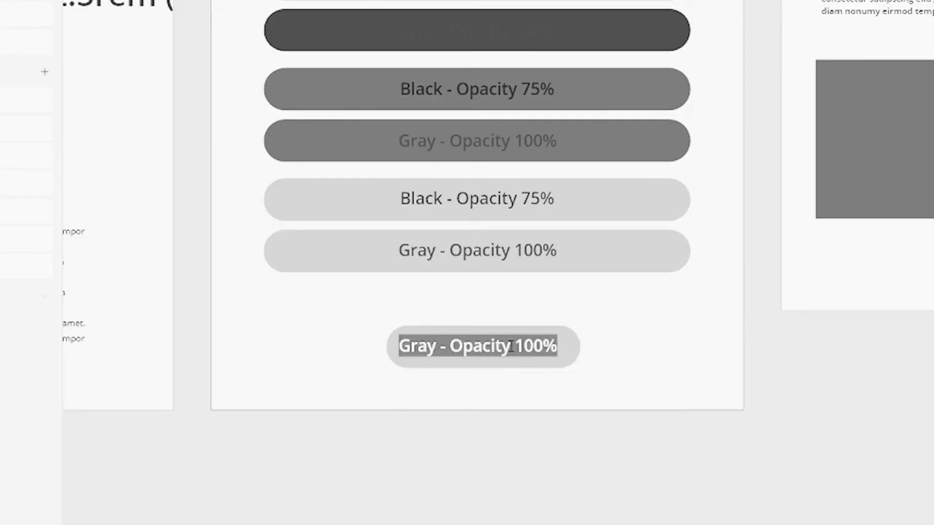
pyautogui.write('Button')
pyautogui.click(434, 348)
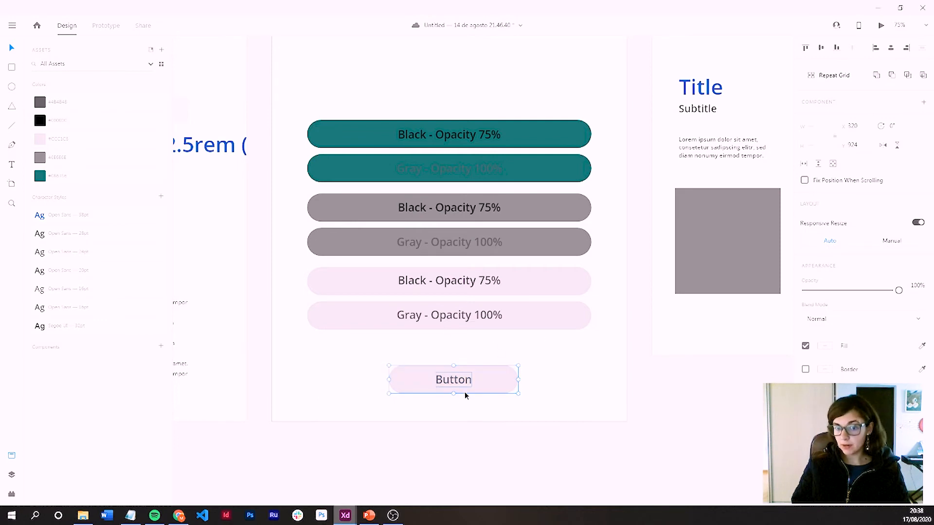
# - Turn the button shape and its "Button" label into a reusable component
pyautogui.click(355, 383)
pyautogui.moveTo(331, 345); pyautogui.dragTo(568, 405)
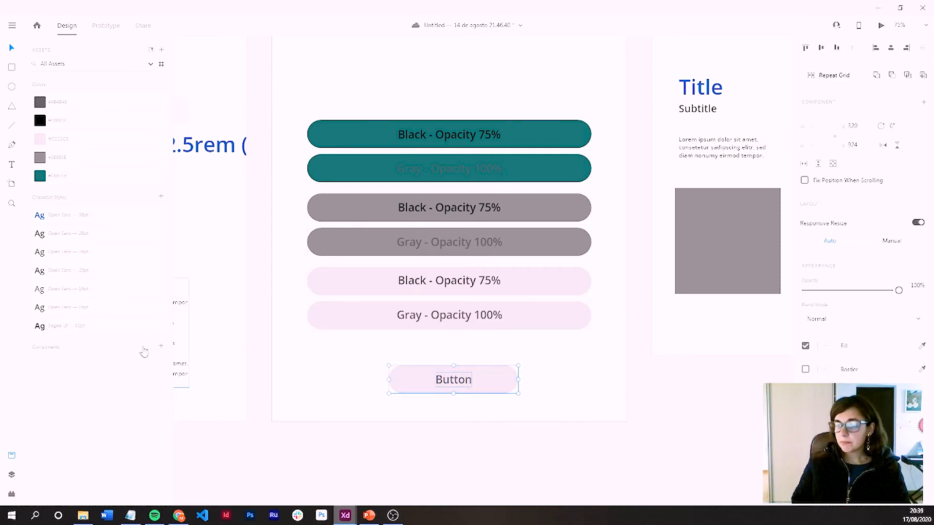
pyautogui.click(161, 346)
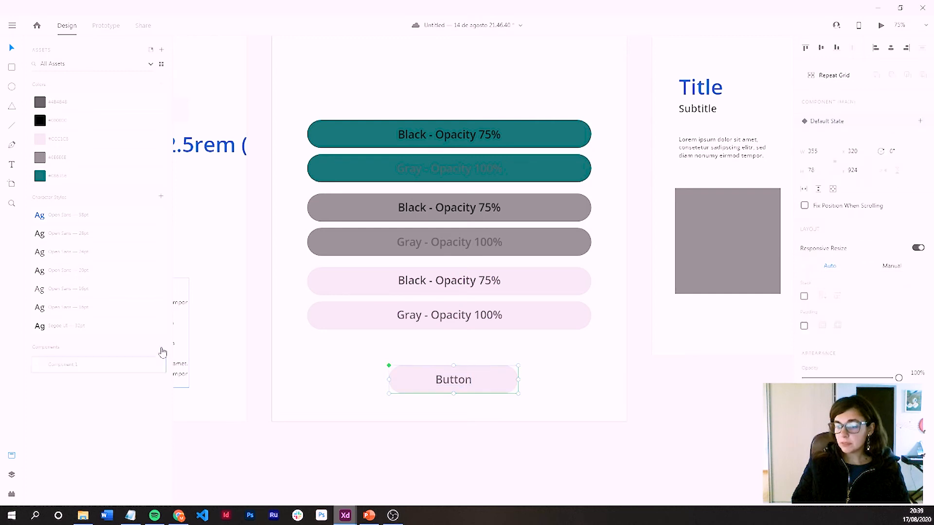
# - Rename the new component in the saved assets to "Button"
pyautogui.doubleClick(73, 367)
pyautogui.write('Button')
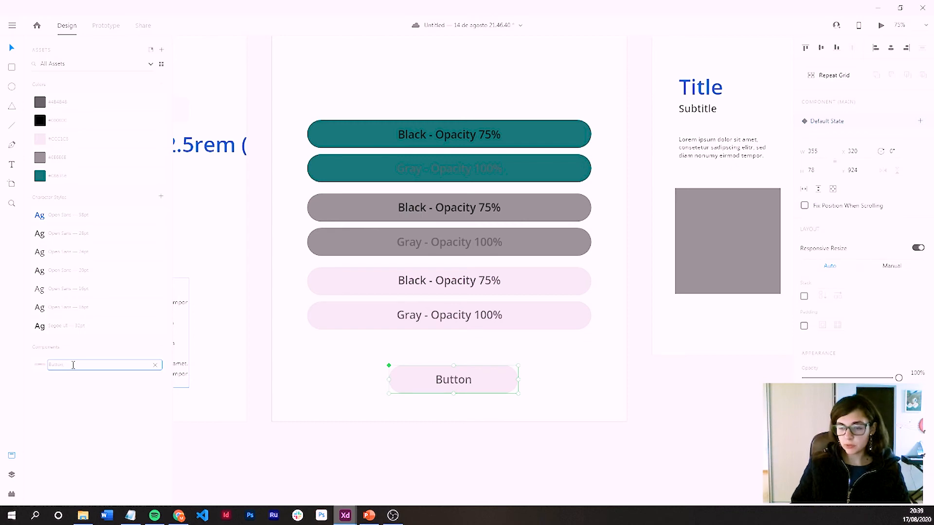
pyautogui.press('Return')
pyautogui.hotkey('ctrl', '0')
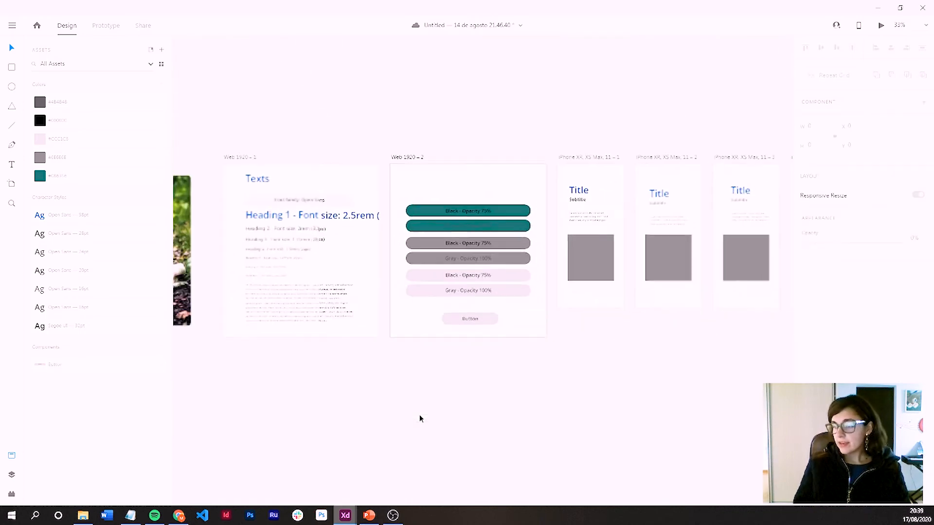
# - Paste a copy of the Button component onto iPhone artboards 1 through 7 at once and position the copies below the gray squares
pyautogui.click(285, 338)
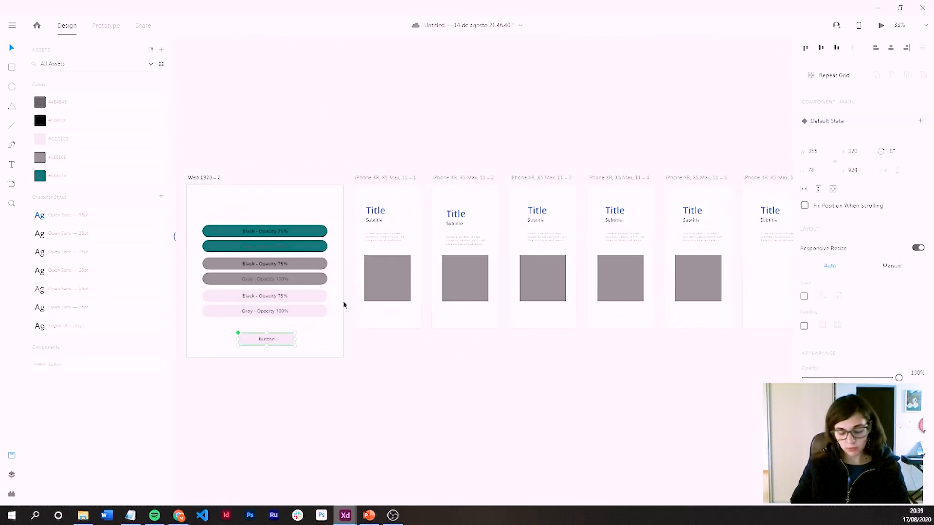
pyautogui.moveTo(350, 147); pyautogui.dragTo(749, 184)
pyautogui.click(317, 179)
pyautogui.keyDown('shift'); pyautogui.click(370, 180); pyautogui.keyUp('shift')
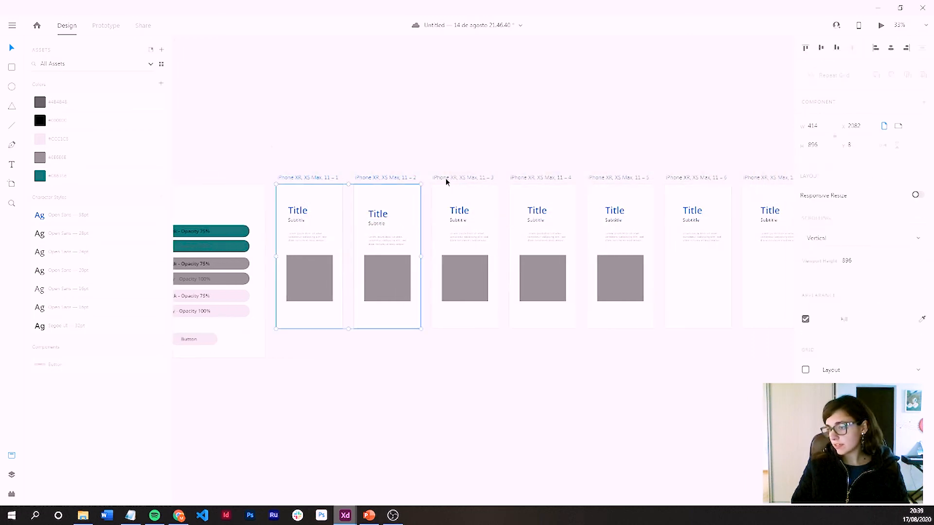
pyautogui.keyDown('shift'); pyautogui.click(471, 179); pyautogui.keyUp('shift')
pyautogui.keyDown('shift'); pyautogui.click(537, 180); pyautogui.keyUp('shift')
pyautogui.keyDown('shift'); pyautogui.click(635, 179); pyautogui.keyUp('shift')
pyautogui.keyDown('shift'); pyautogui.click(699, 179); pyautogui.keyUp('shift')
pyautogui.keyDown('shift'); pyautogui.click(759, 179); pyautogui.keyUp('shift')
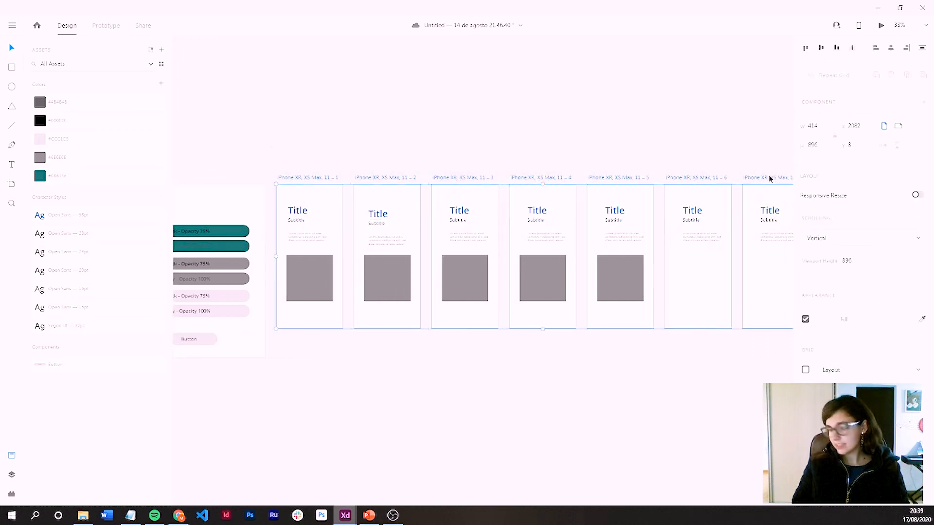
pyautogui.hotkey('ctrl', 'v')
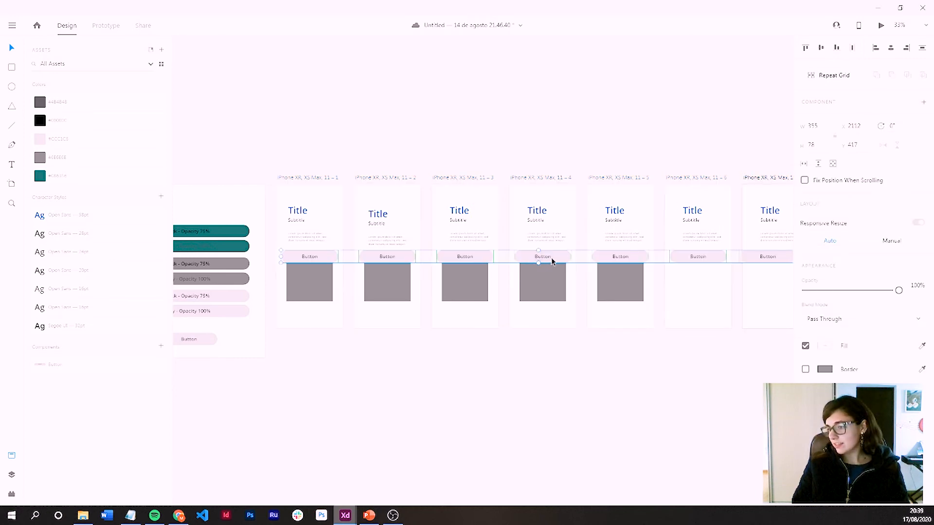
pyautogui.moveTo(546, 258); pyautogui.dragTo(544, 317)
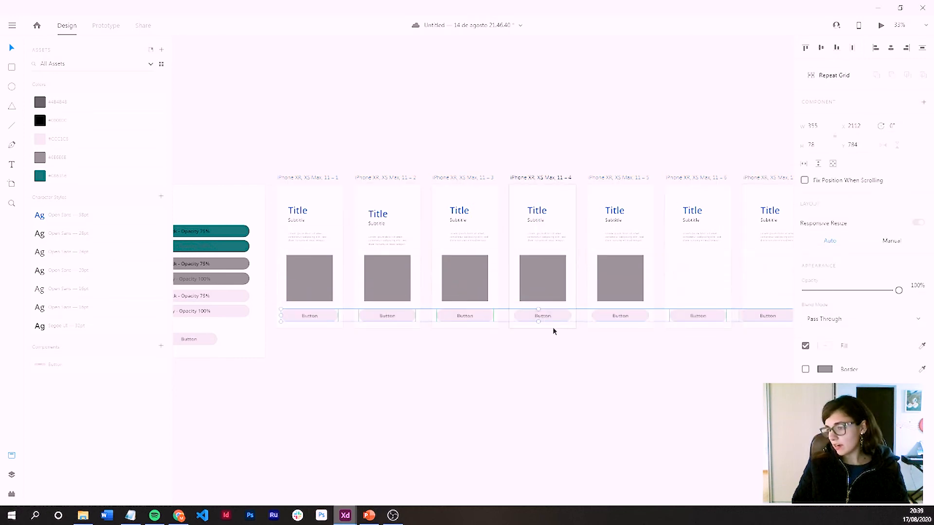
pyautogui.click(501, 336)
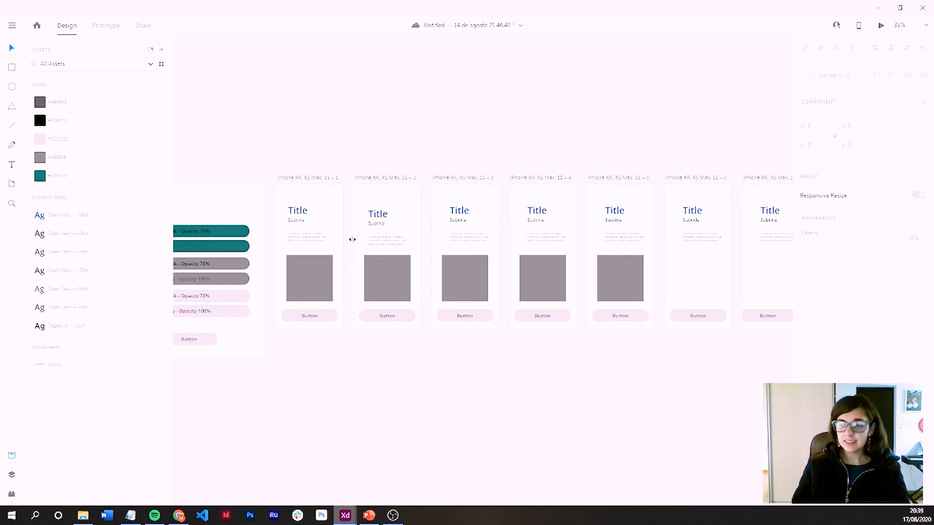
# - Open the main component from the second iPhone artboard's button and fill its shape with the saved green color
pyautogui.click(394, 317)
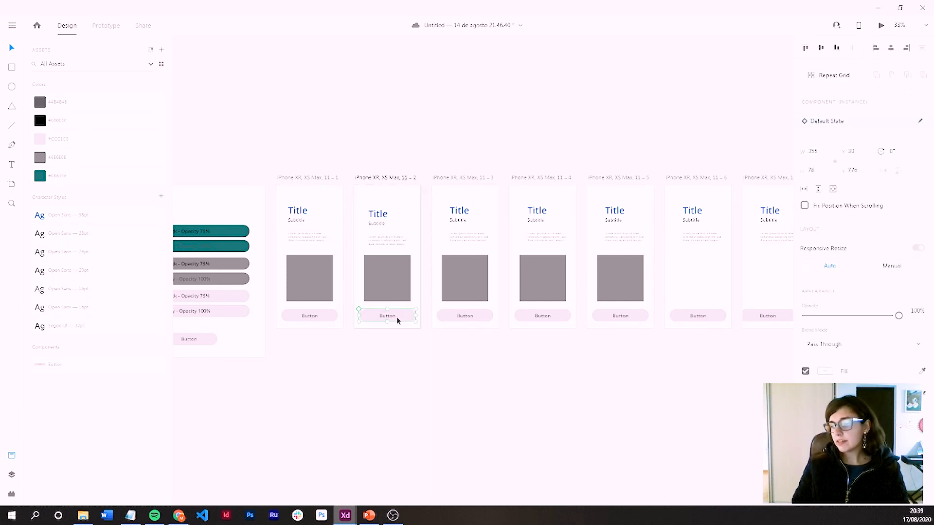
pyautogui.rightClick(397, 321)
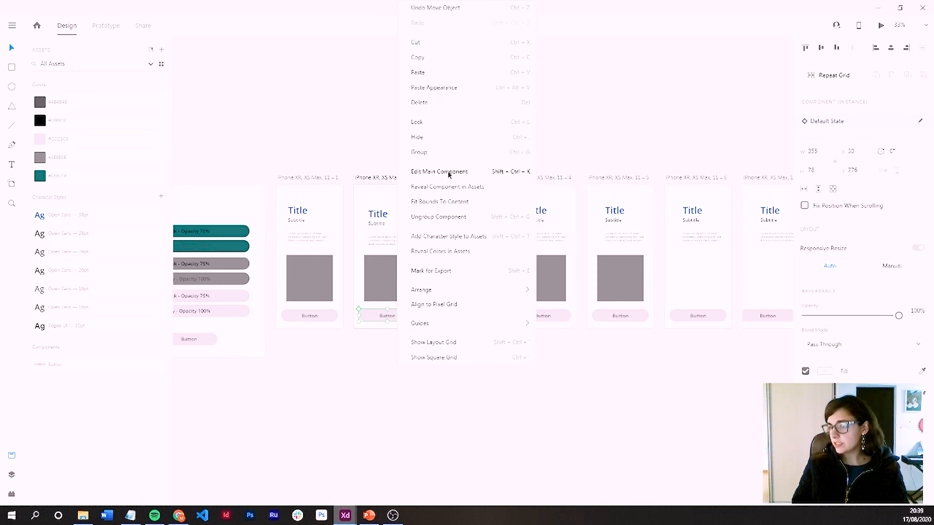
pyautogui.click(511, 173)
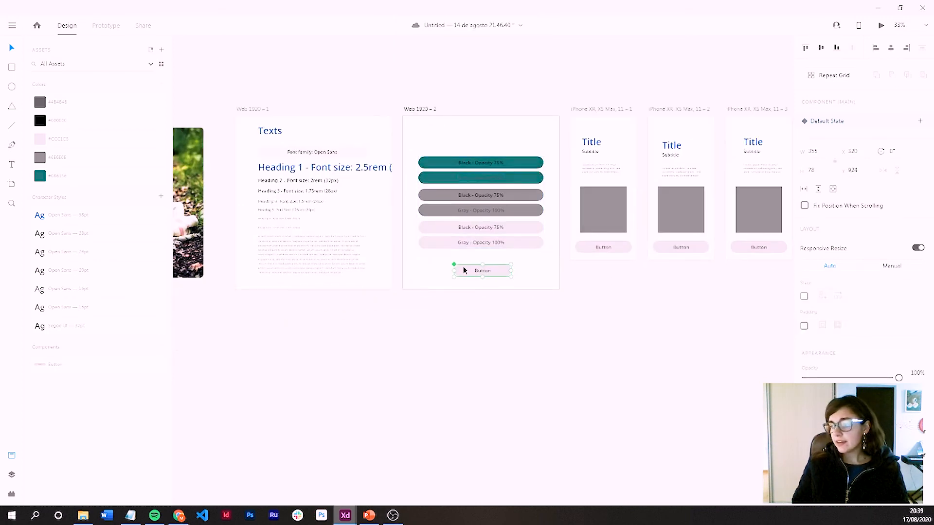
pyautogui.moveTo(464, 275); pyautogui.dragTo(465, 275)
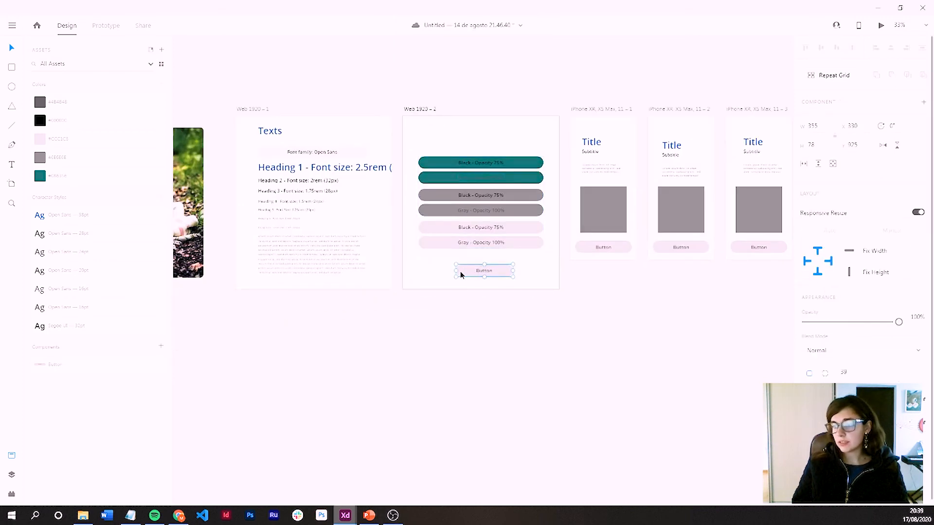
pyautogui.doubleClick(459, 273)
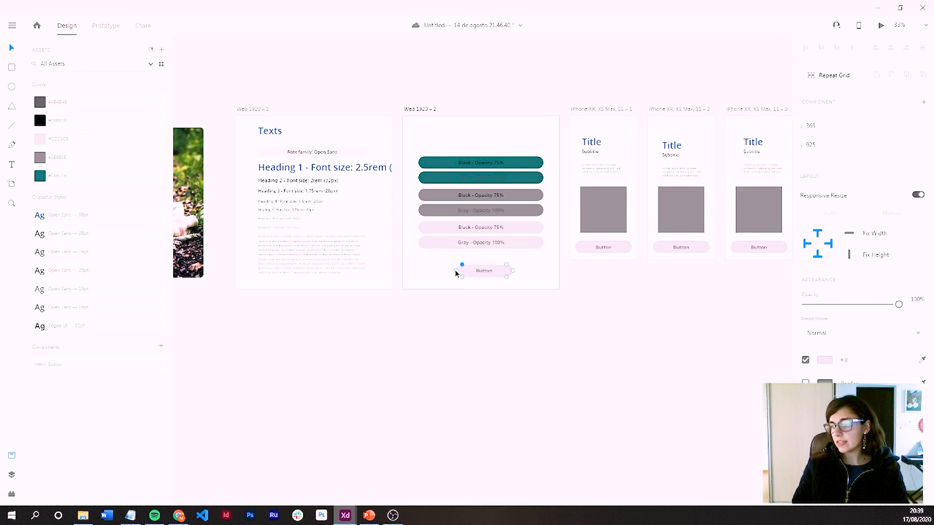
pyautogui.click(97, 176)
# - Color the main component's "Button" label white (#FFFFFF) and shift it toward the left end of the button
pyautogui.click(492, 272)
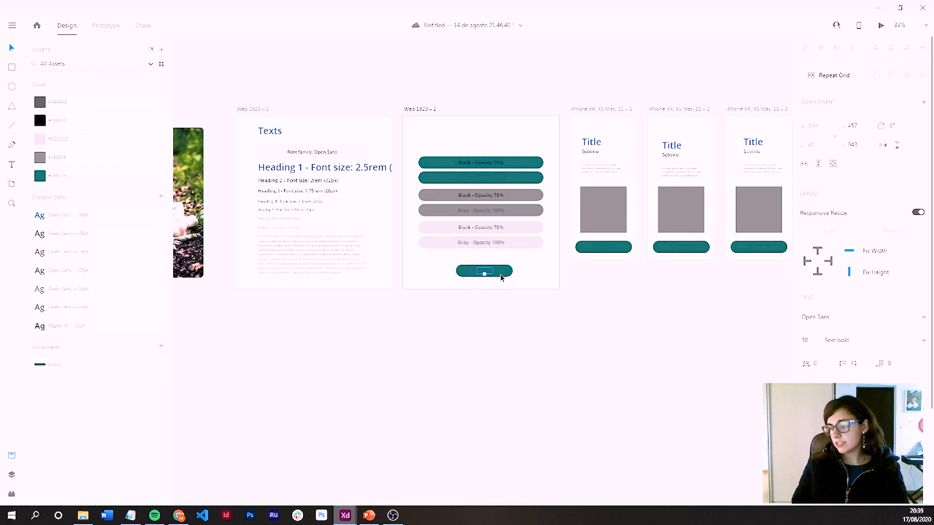
pyautogui.scroll(-3, 924, 331)
pyautogui.click(819, 401)
pyautogui.moveTo(723, 350); pyautogui.dragTo(640, 305)
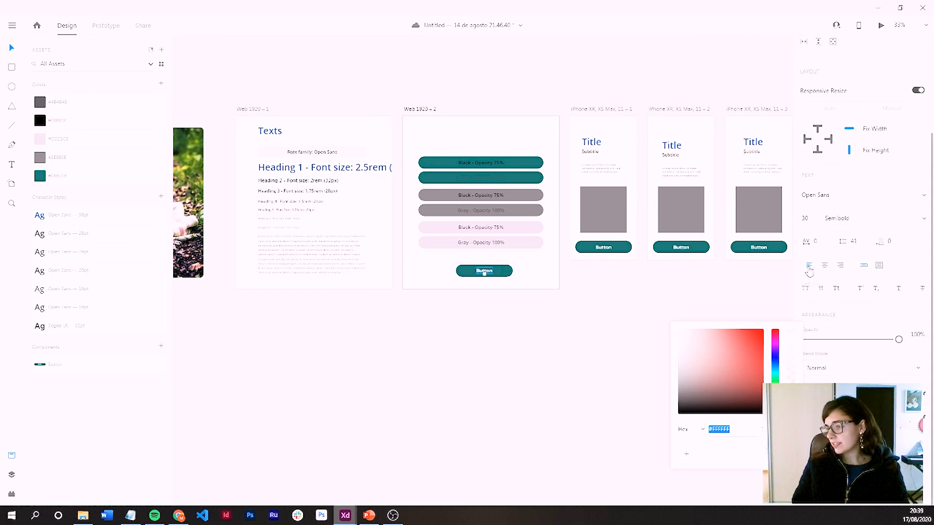
pyautogui.moveTo(488, 273); pyautogui.dragTo(477, 273)
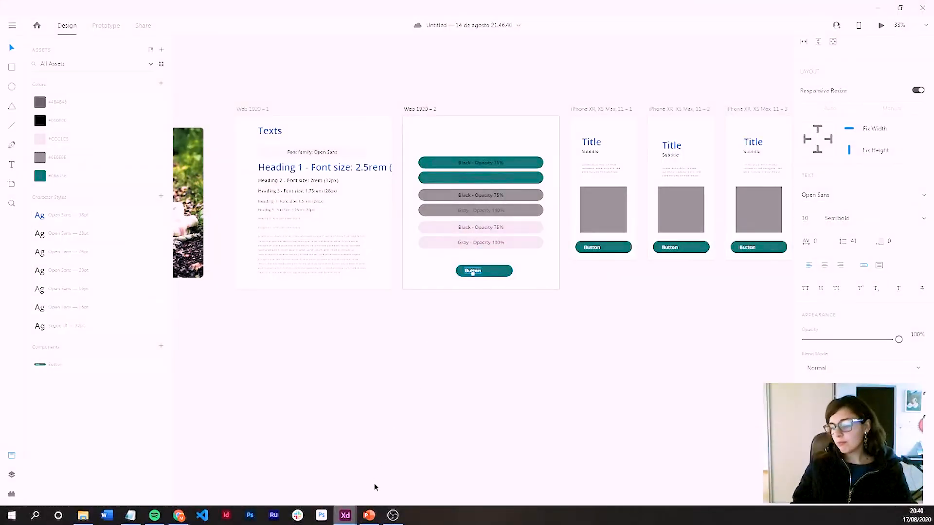
# - Switch to the open UI Accessibility Kit document
pyautogui.moveTo(345, 515)
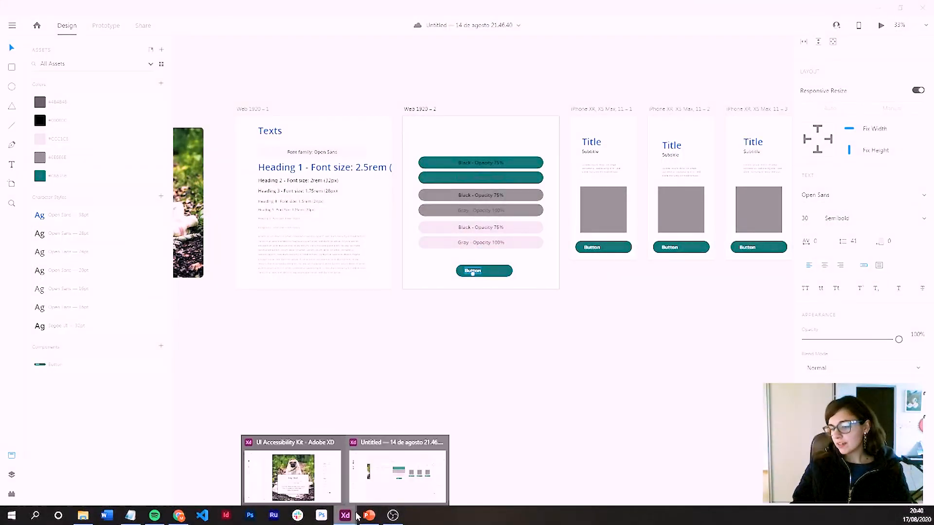
pyautogui.click(292, 469)
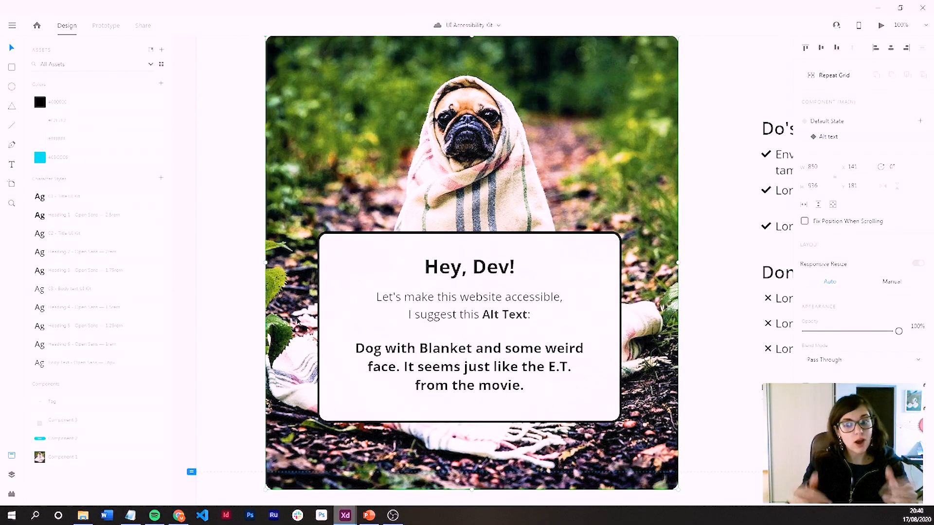